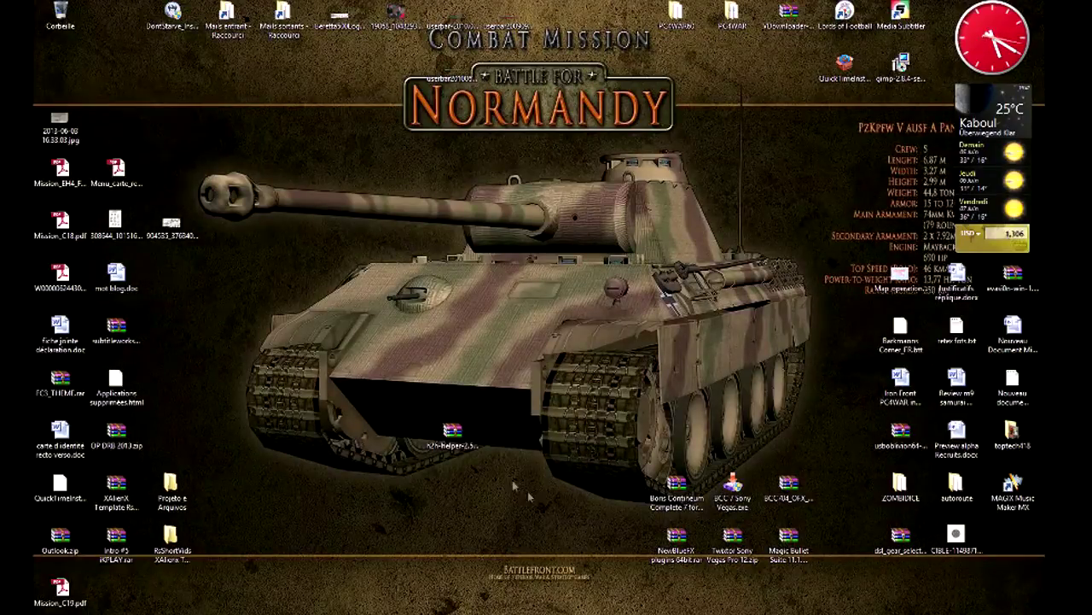
- Reposition the h2h-helper-2.5.4.zip archive on the desktop, and open it briefly to examine its h2h-helper-2.5.4 folder
click(452, 435)
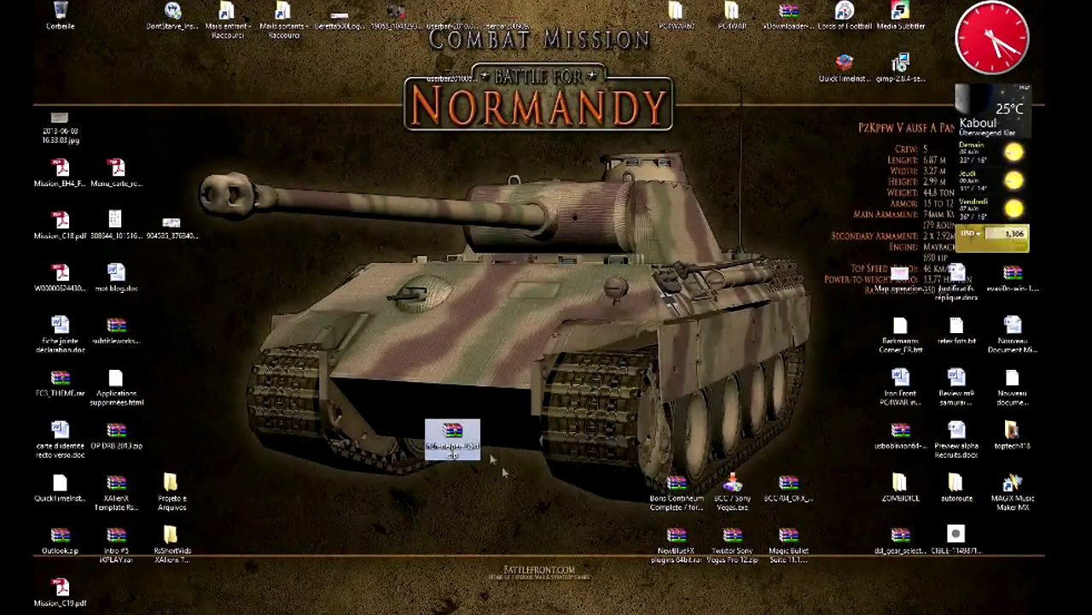
drag(457, 436, 480, 343)
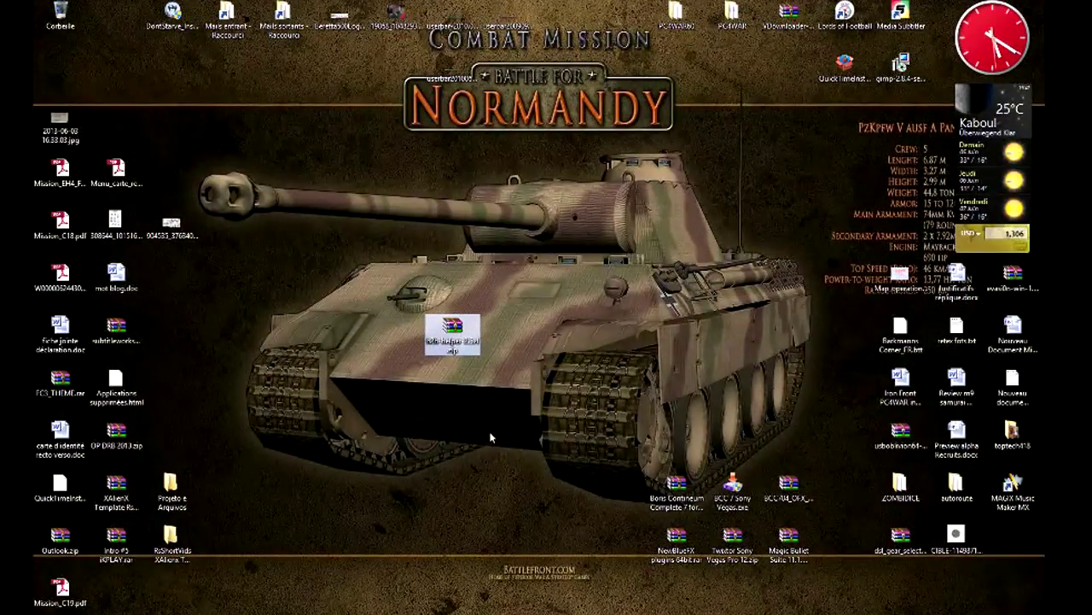
double_click(457, 337)
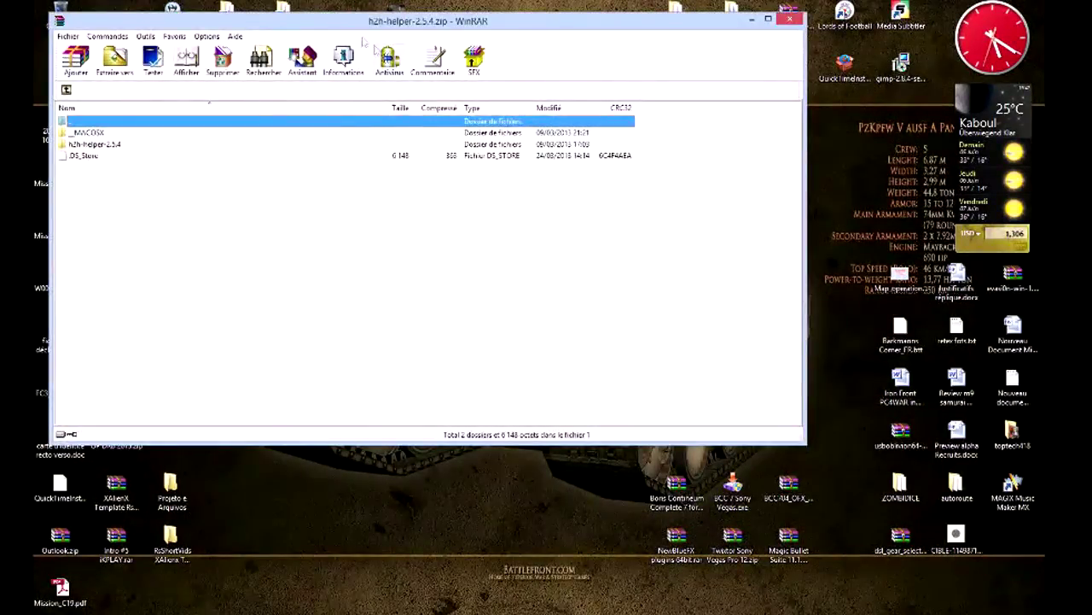
drag(359, 32, 487, 80)
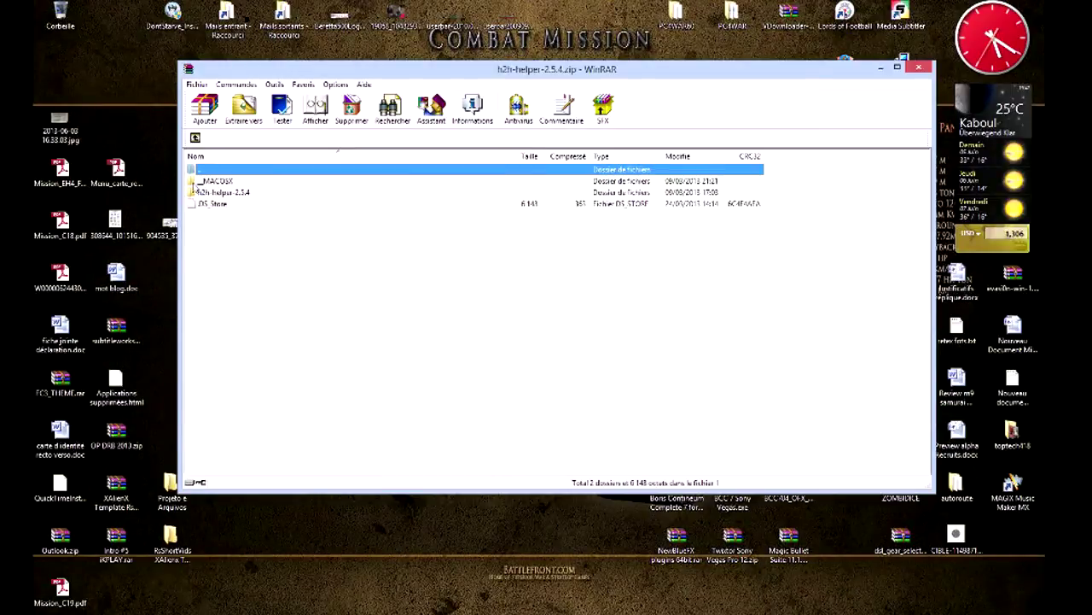
key(Down)
key(Down)
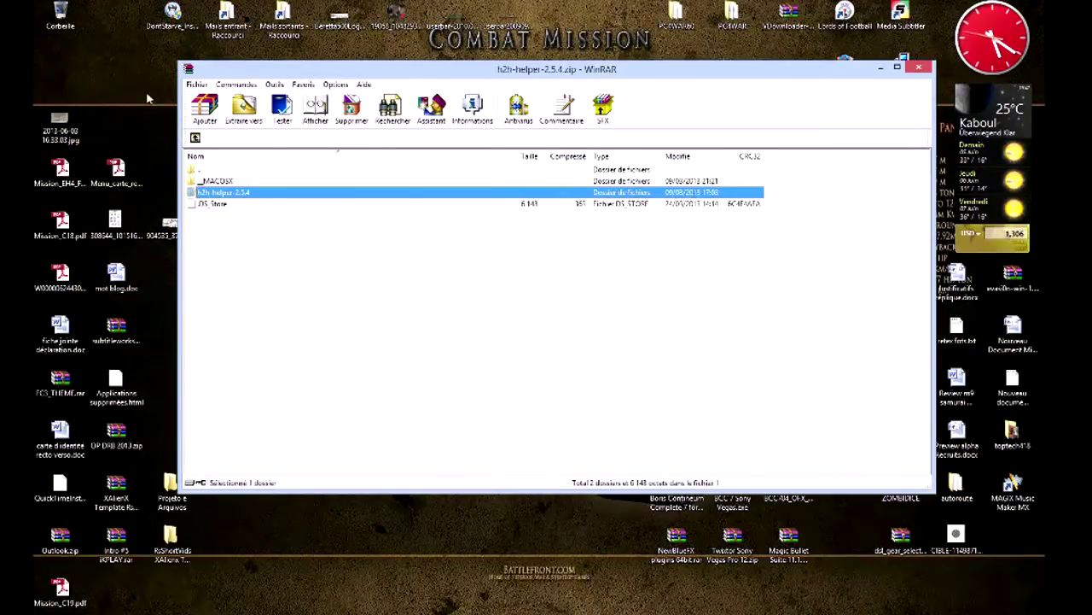
click(919, 67)
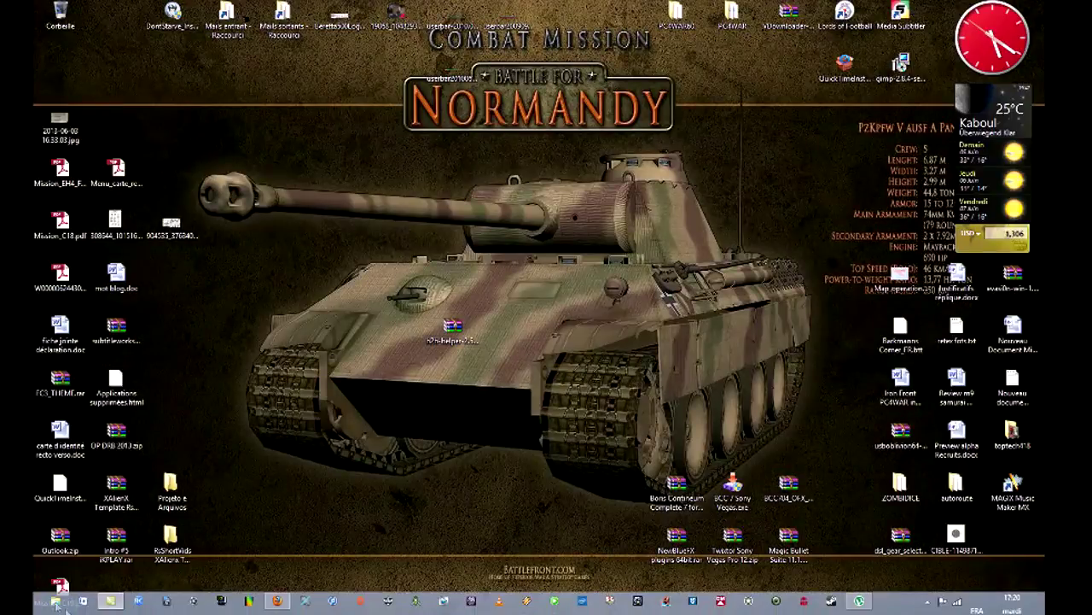
- Create a desktop shortcut to h2hh.exe from the h2h-helper-2.5.2 folder on drive C
click(54, 603)
click(86, 354)
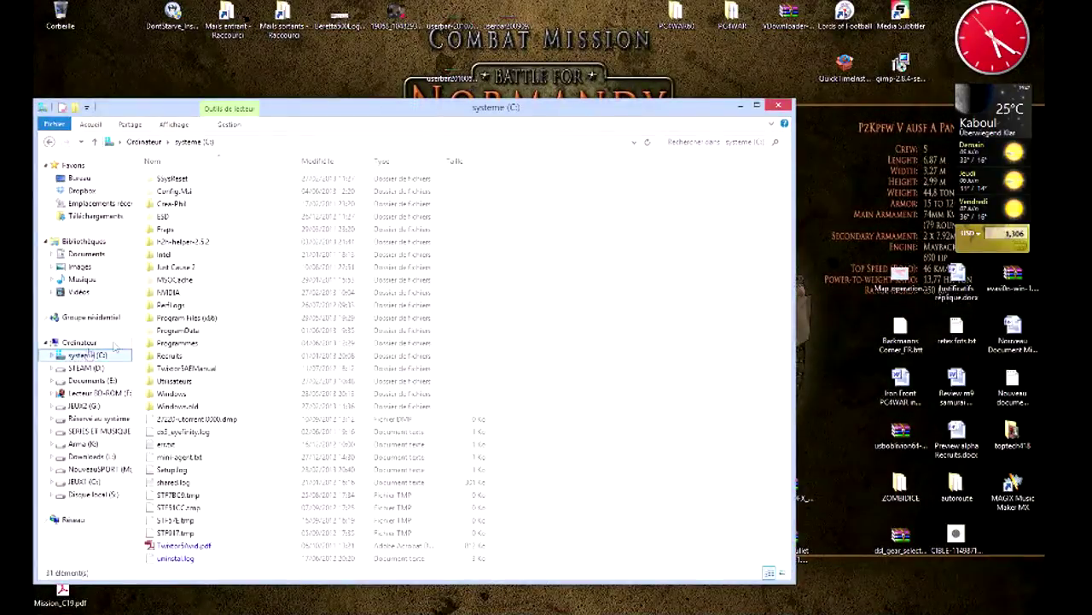
double_click(163, 242)
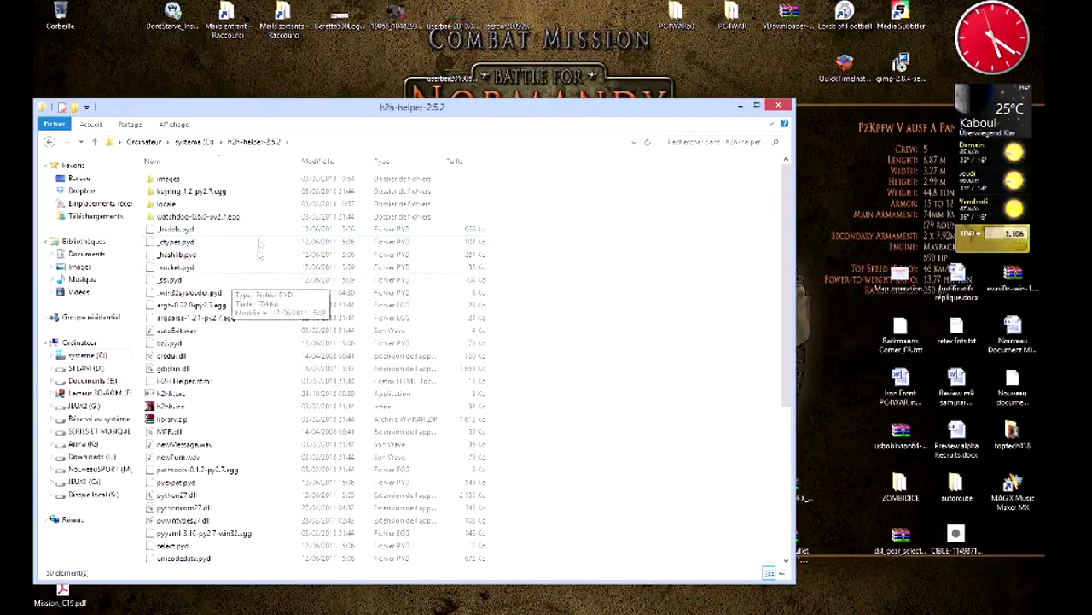
scroll(256, 195, down, 6)
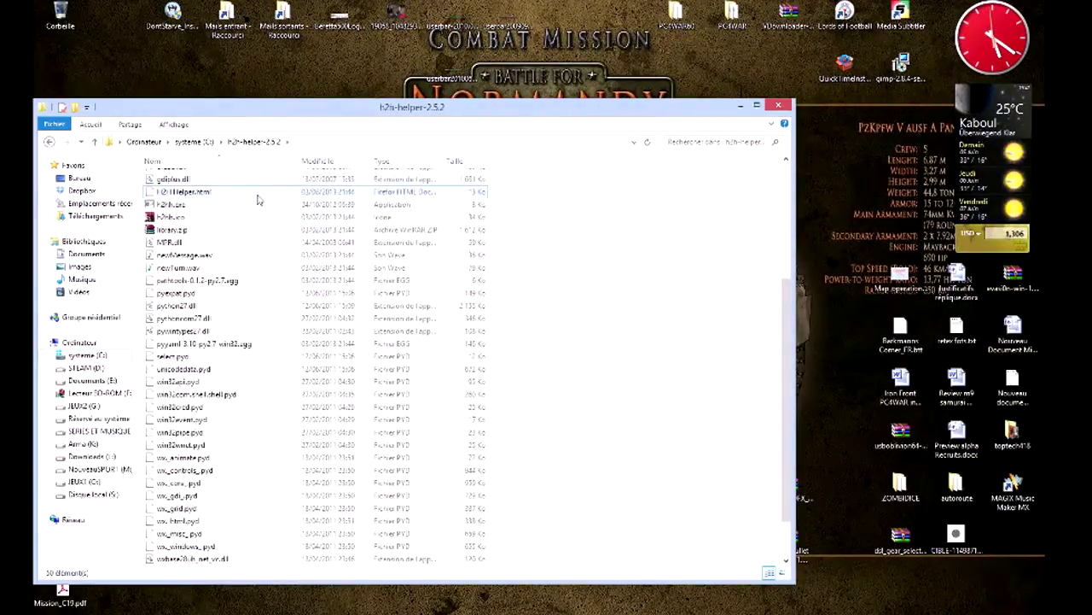
scroll(276, 344, up, 6)
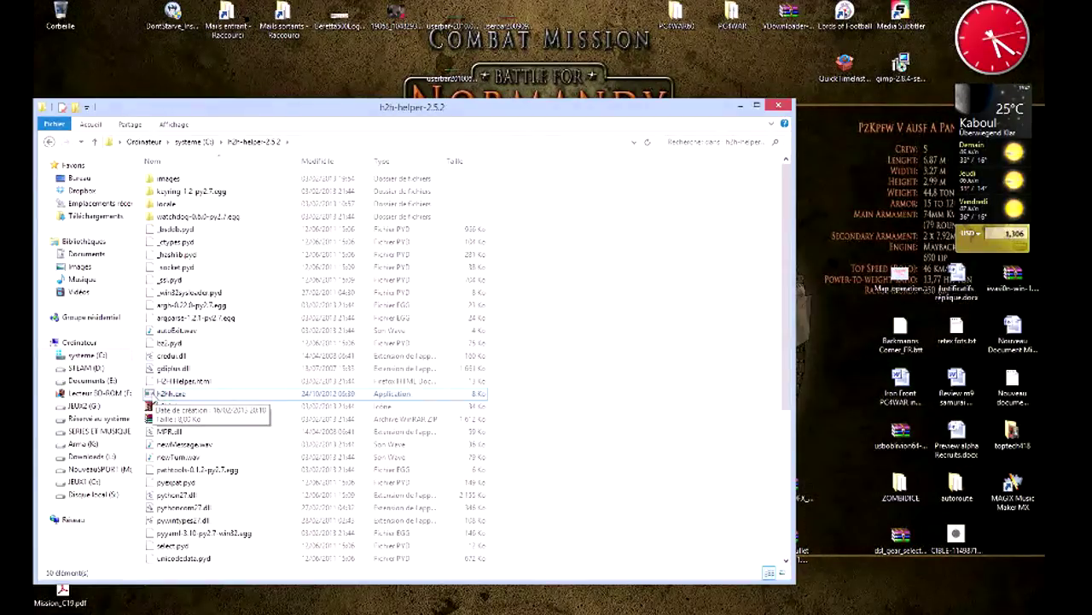
right_click(167, 394)
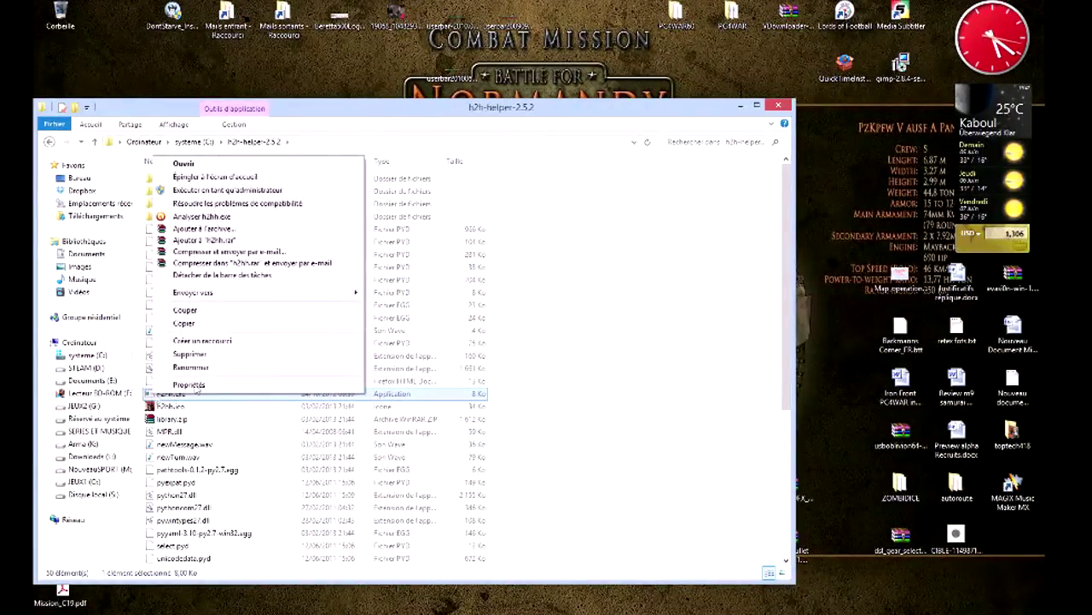
mouse_move(221, 295)
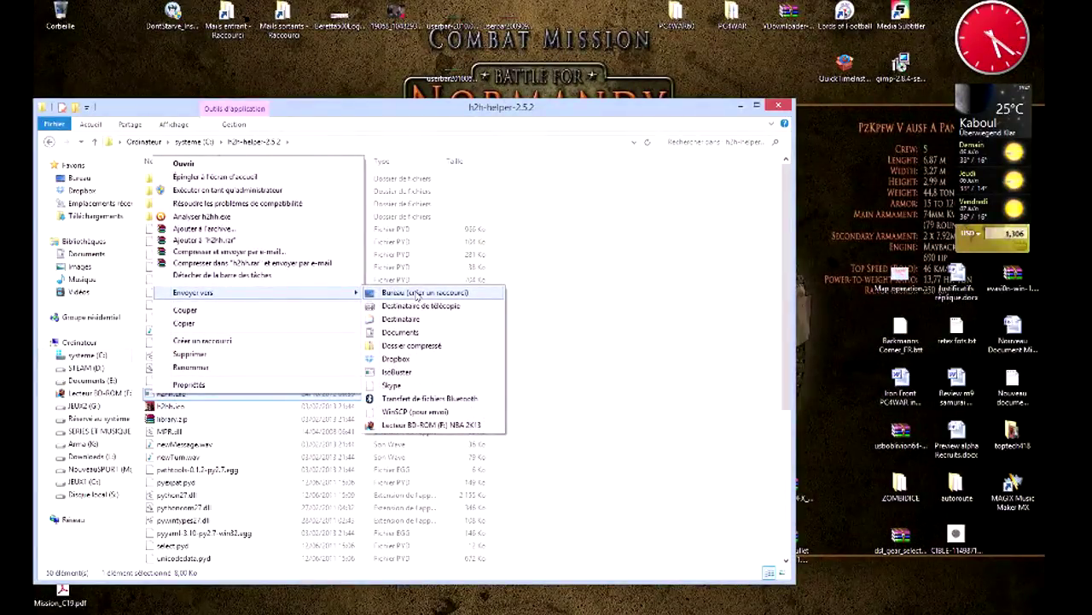
click(417, 294)
click(778, 105)
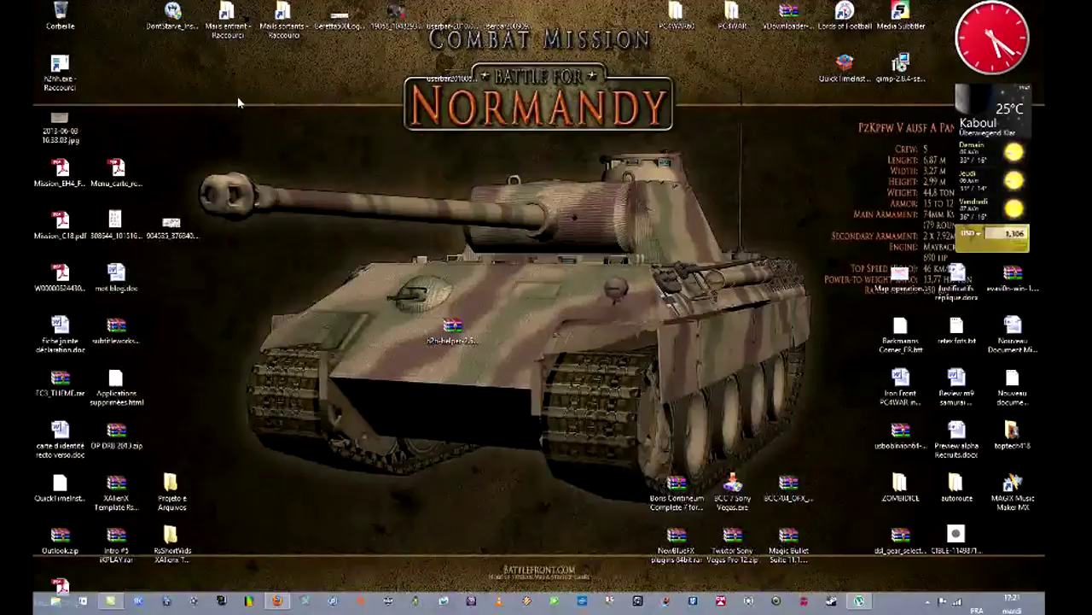
- Delete the h2hh.exe shortcut from the desktop
drag(60, 68, 464, 176)
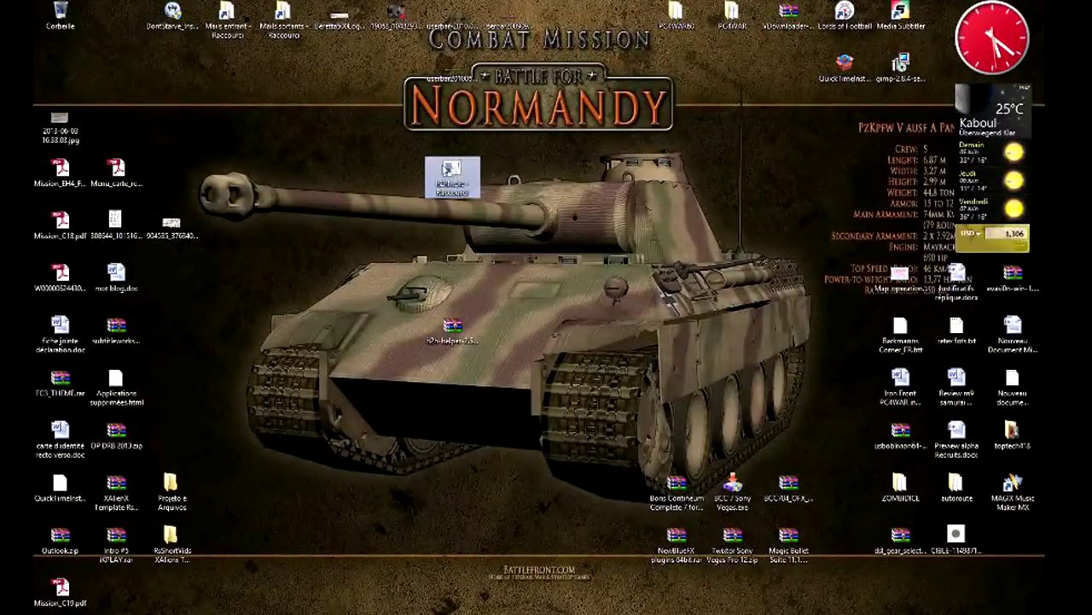
key(Delete)
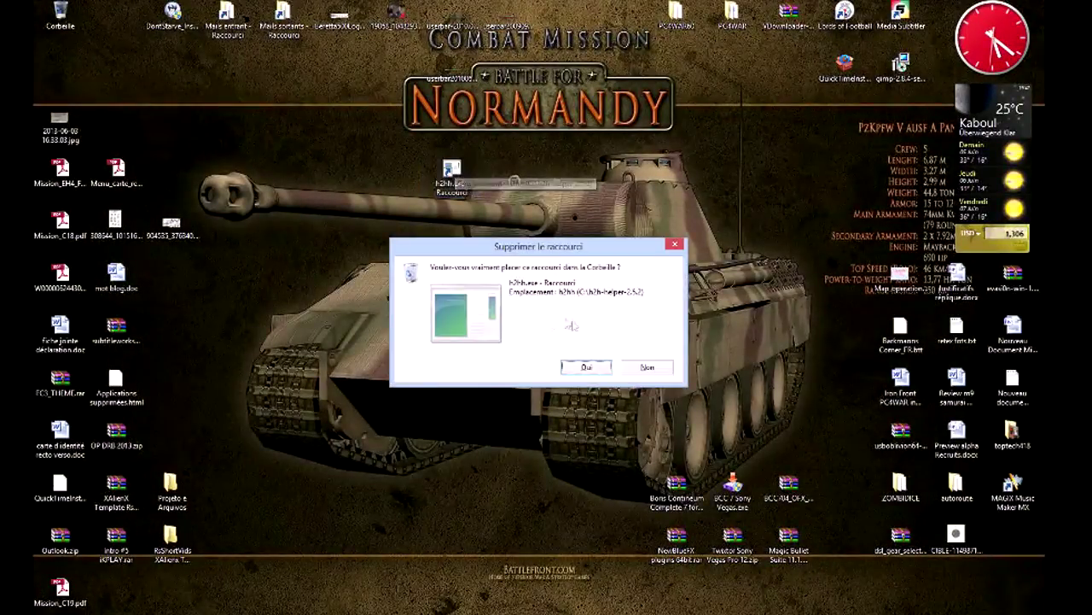
click(586, 366)
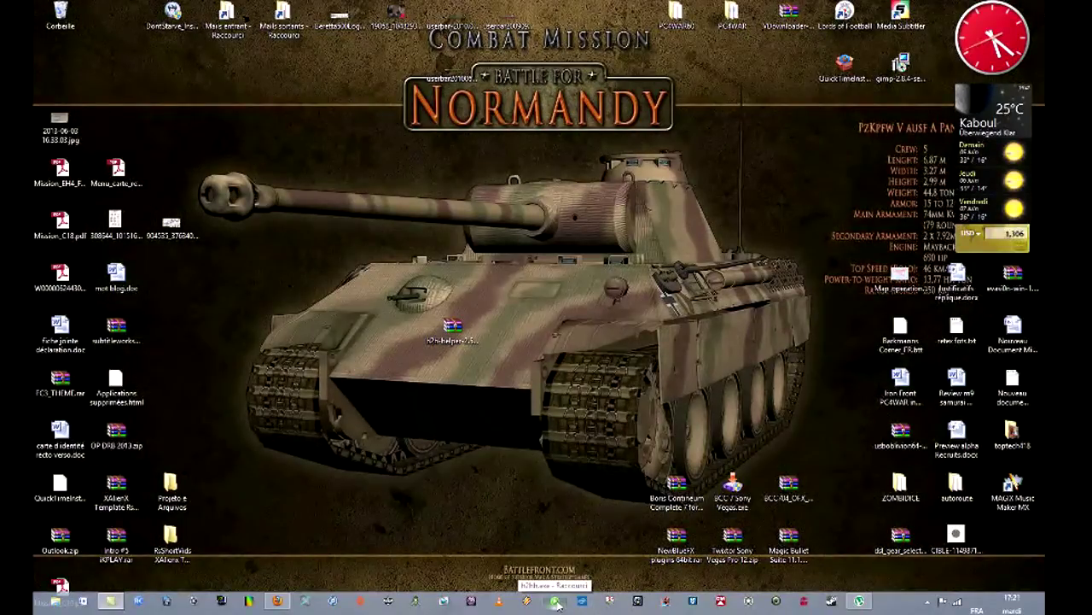
- Launch H2H Helper 2.5.2 and view the CMBN, CMFI, CMA and CMSF game lists, ending on CMBN
click(556, 602)
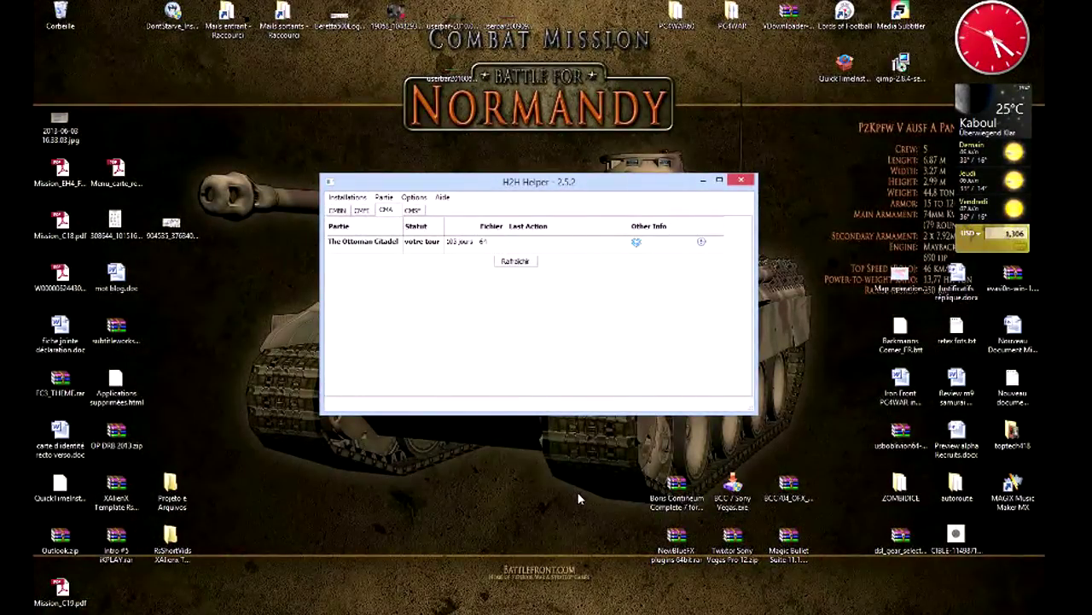
click(343, 214)
click(364, 211)
click(386, 212)
click(413, 211)
click(339, 213)
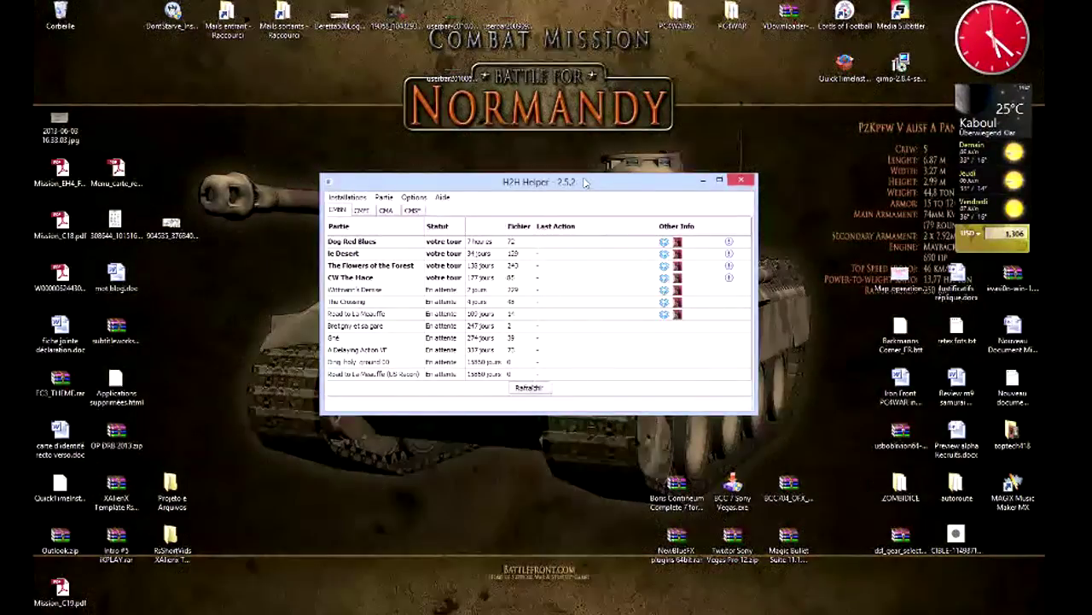
- Extract the h2h-helper-2.5.4 folder from the desktop zip archive to the root of drive C
drag(585, 181, 516, 376)
click(465, 343)
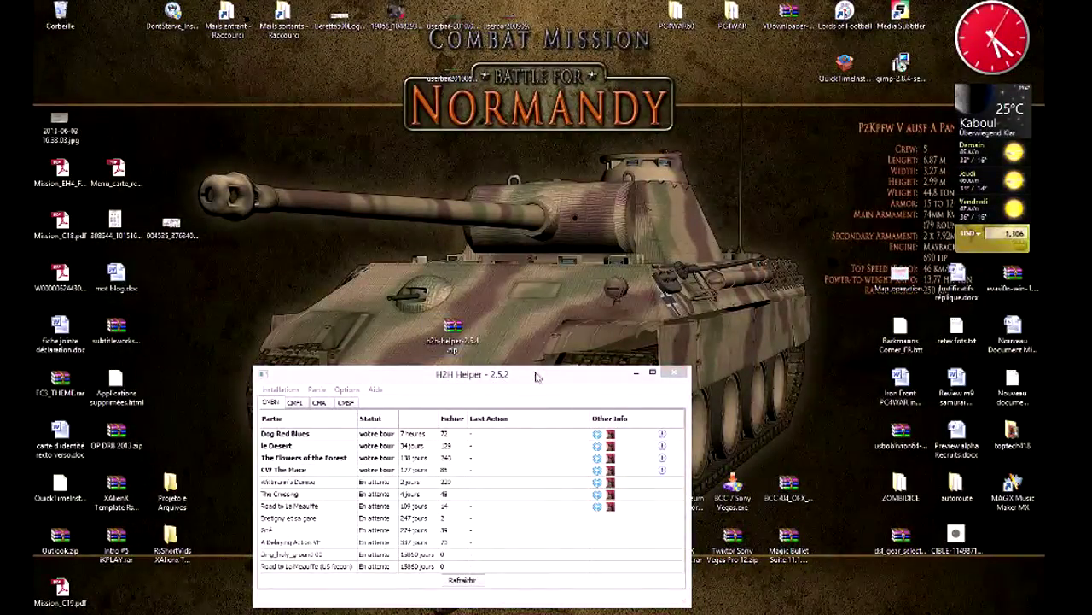
drag(539, 376, 563, 73)
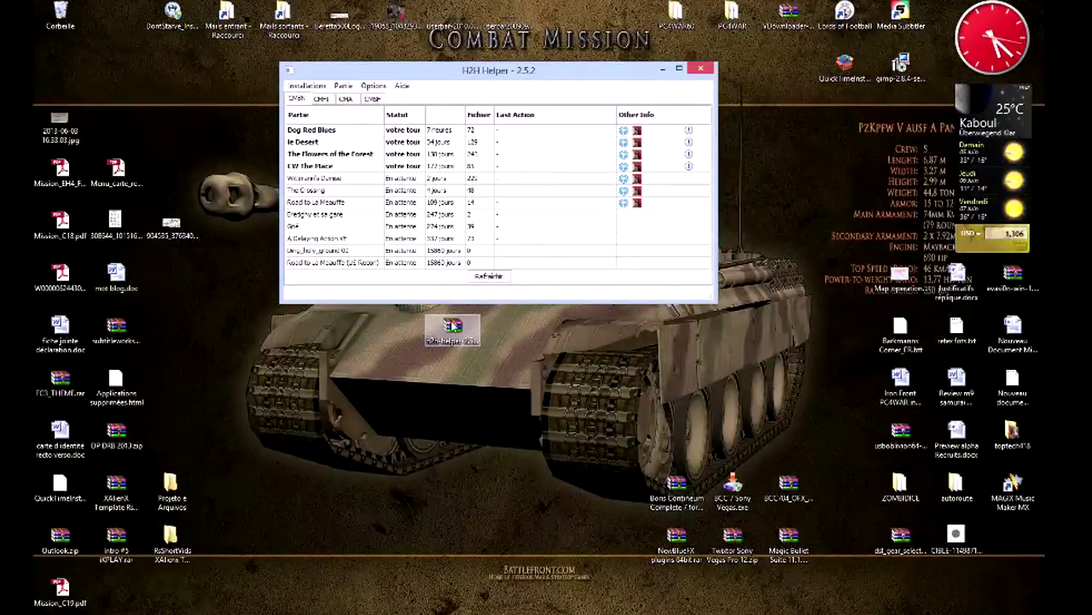
double_click(453, 329)
click(194, 193)
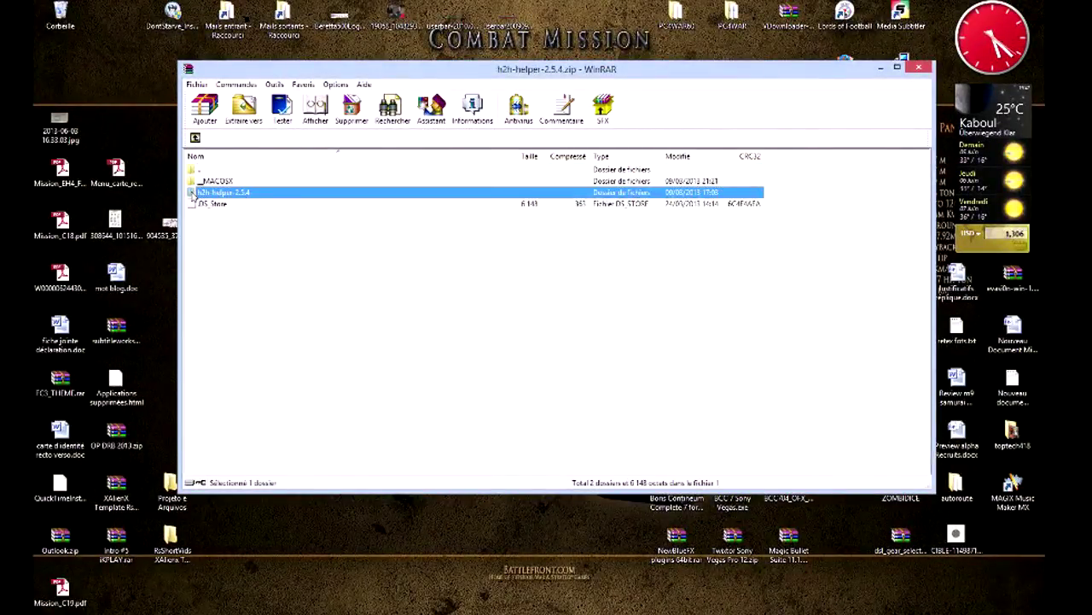
mouse_move(38, 608)
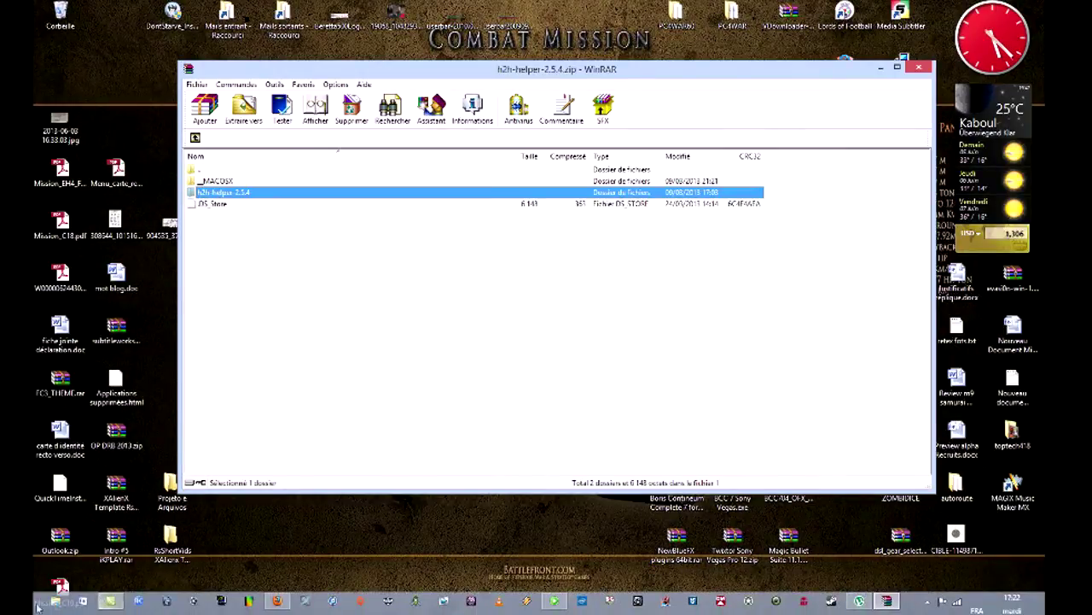
click(110, 601)
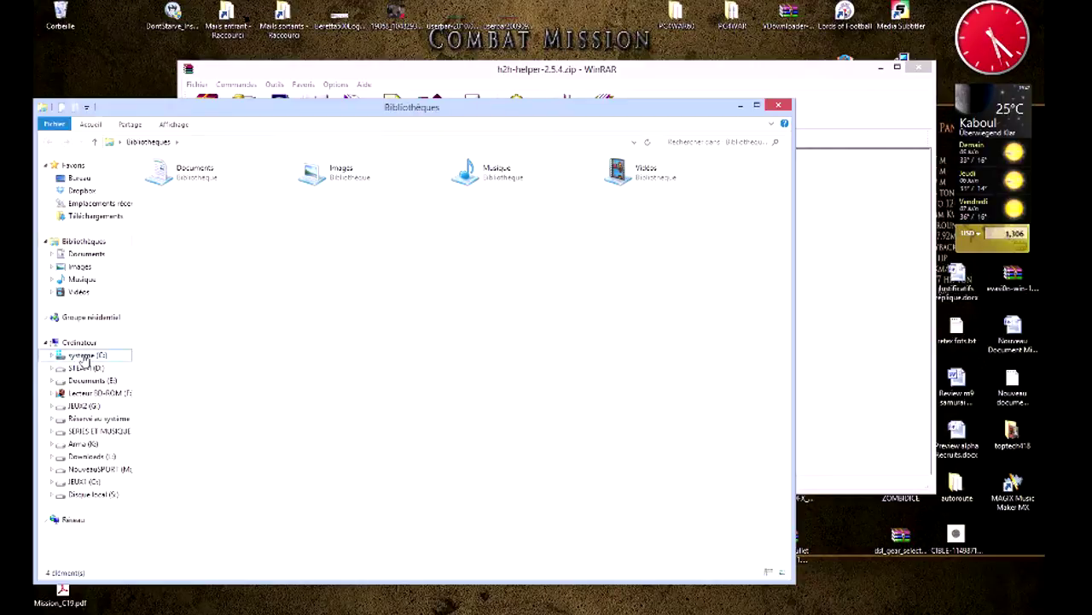
click(84, 355)
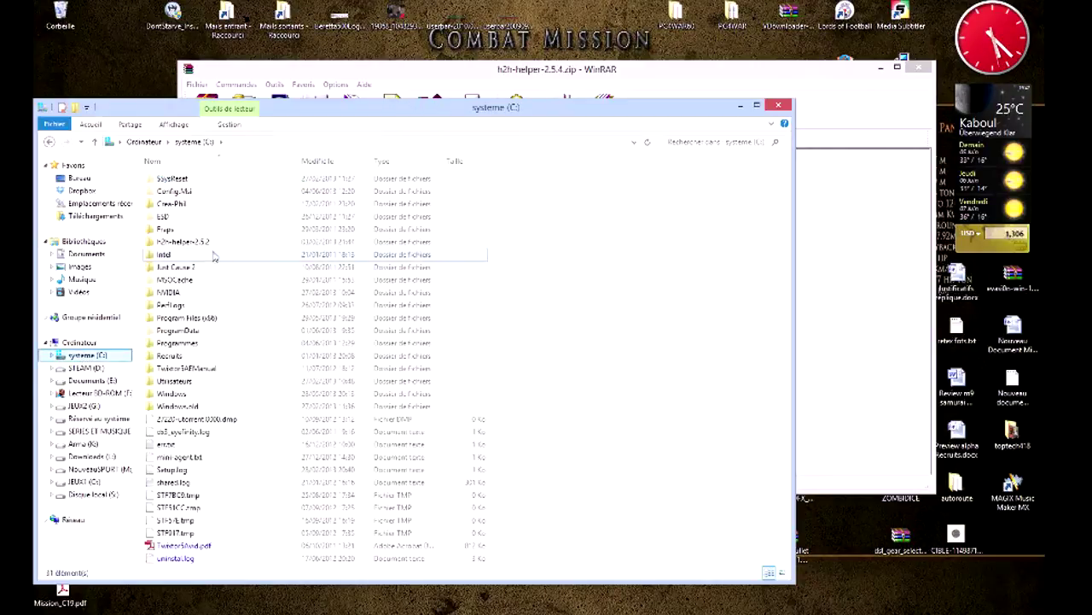
- Delete the old h2h-helper-2.5.2 folder from drive C
click(150, 243)
key(Delete)
key(Return)
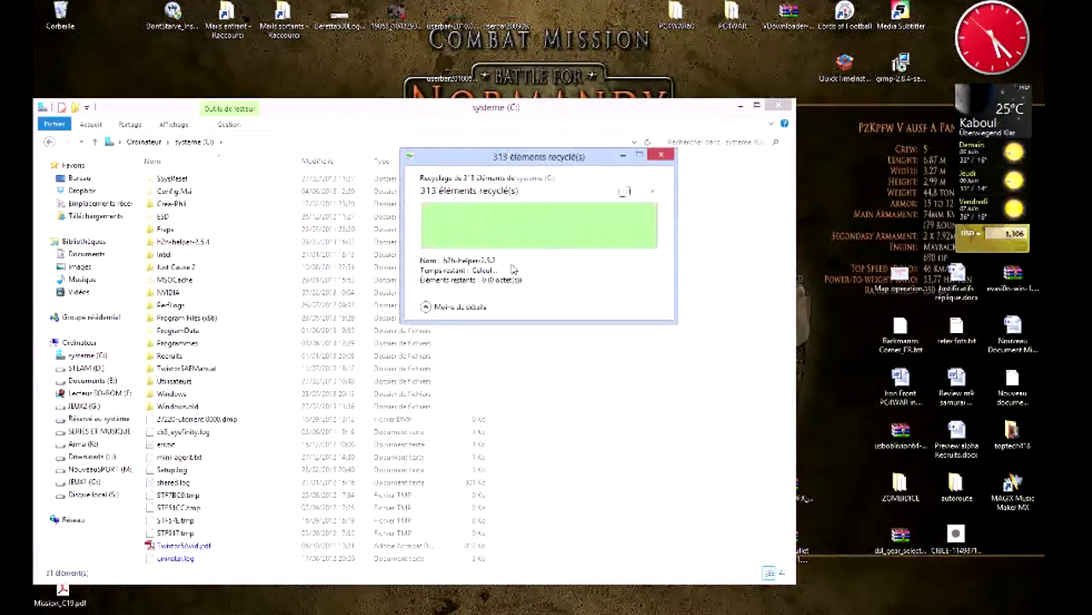
- Create a desktop shortcut to h2hh.exe from the h2h-helper-2.5.4 folder and close the file window
click(152, 246)
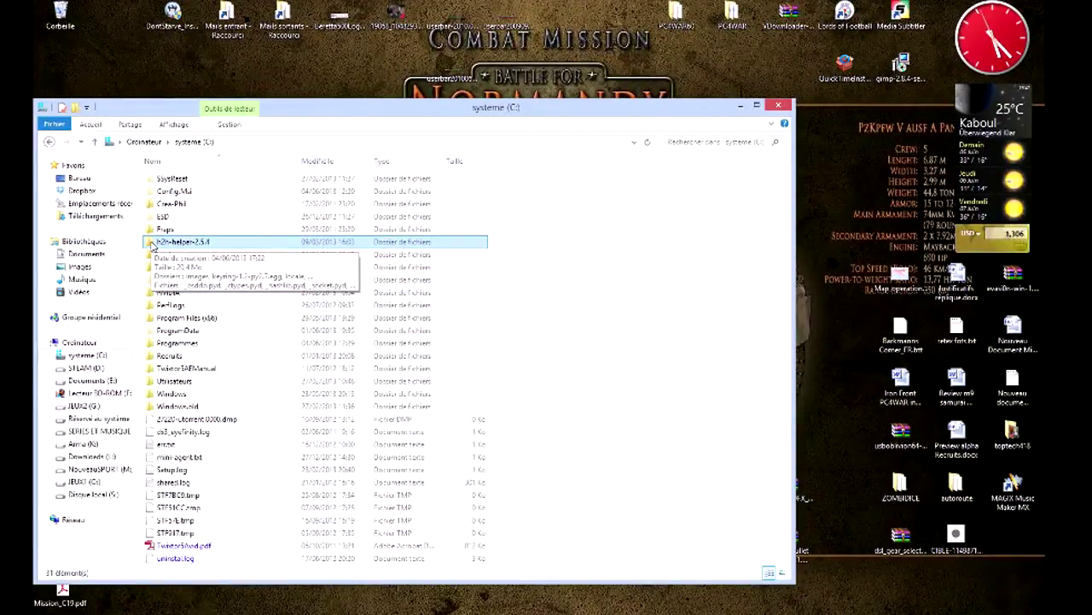
right_click(151, 245)
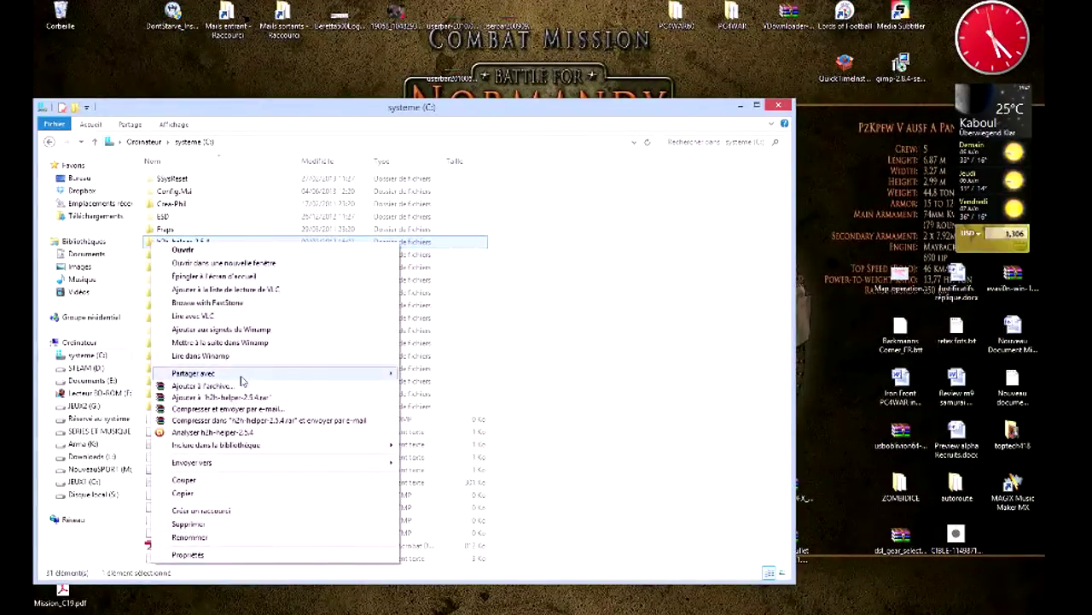
click(183, 250)
right_click(151, 394)
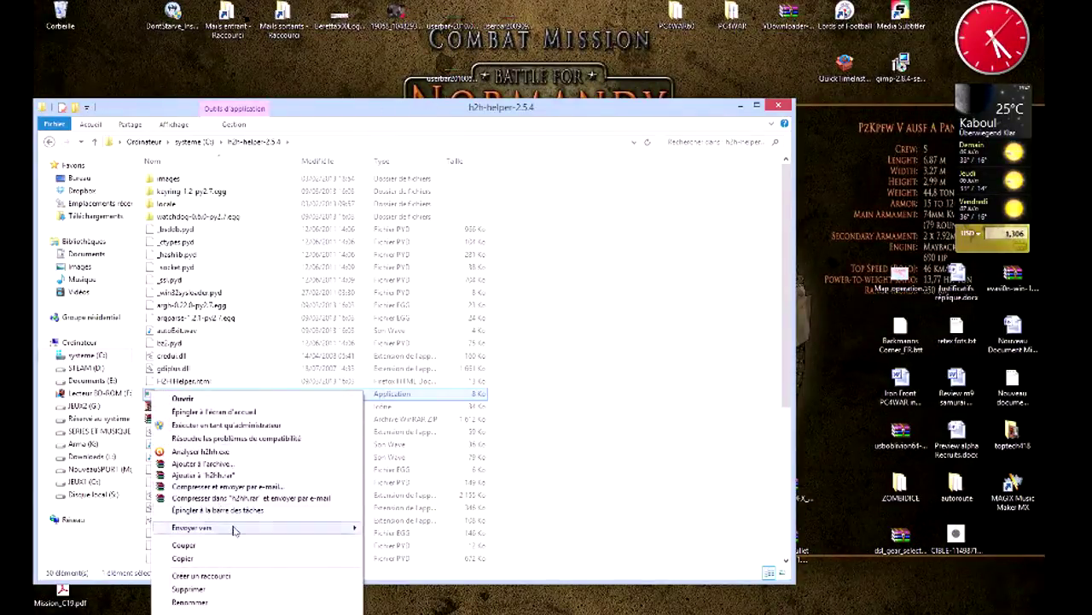
mouse_move(231, 527)
click(409, 394)
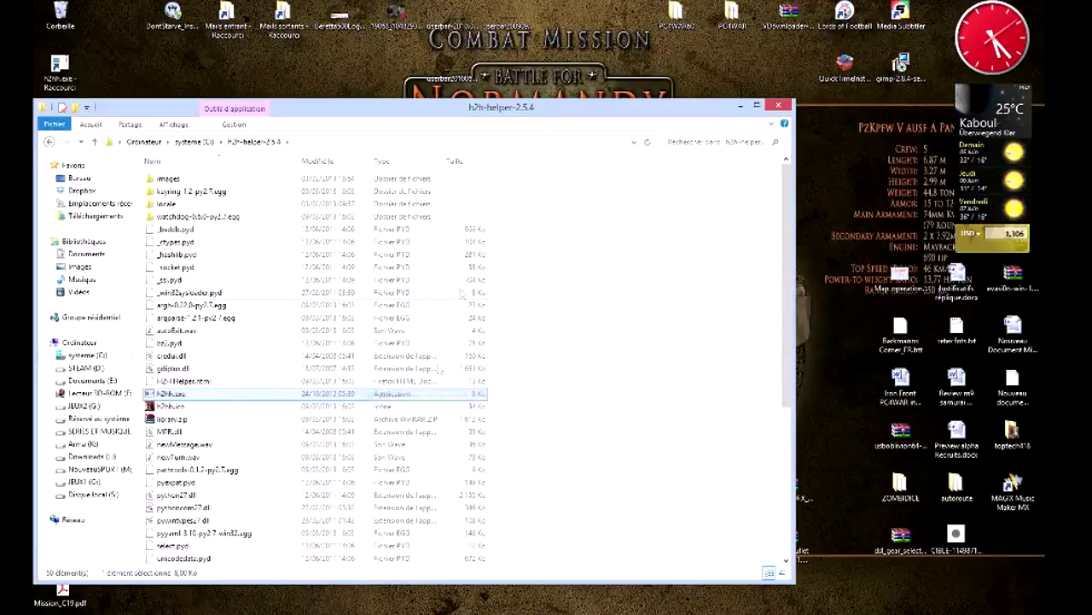
click(777, 106)
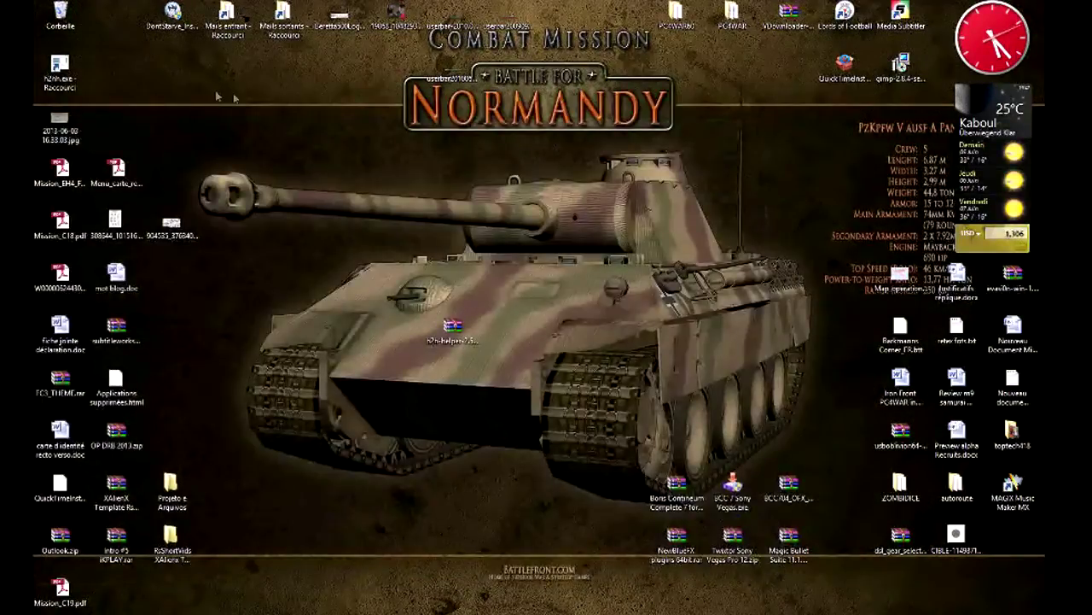
- Launch H2H Helper 2.5.4 from its new desktop shortcut, view the CMFI and CMBN game lists, and select CW The Mace
double_click(68, 65)
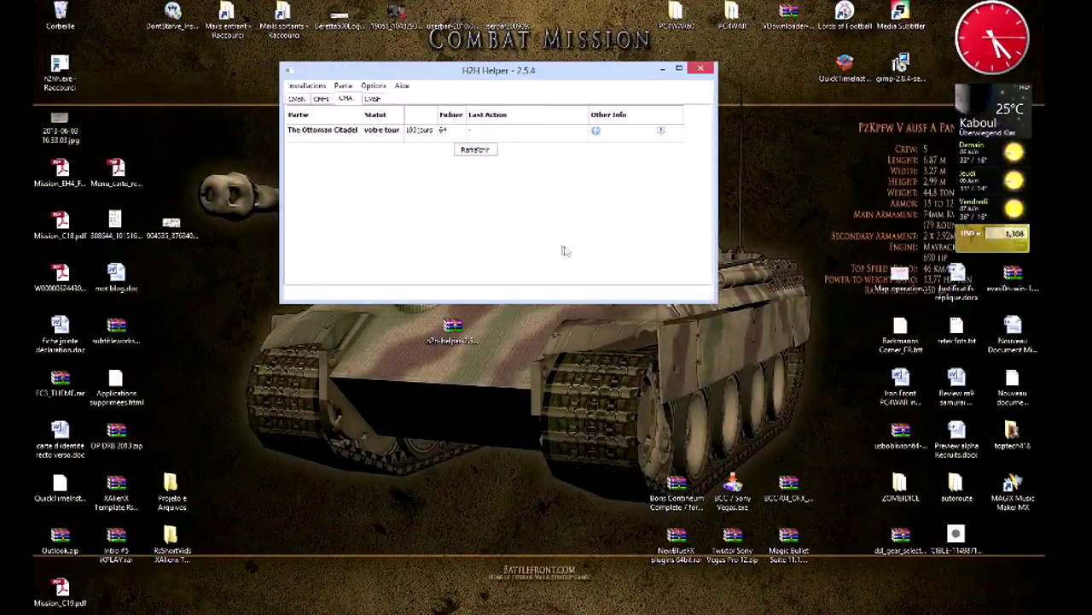
drag(554, 83, 590, 181)
click(358, 199)
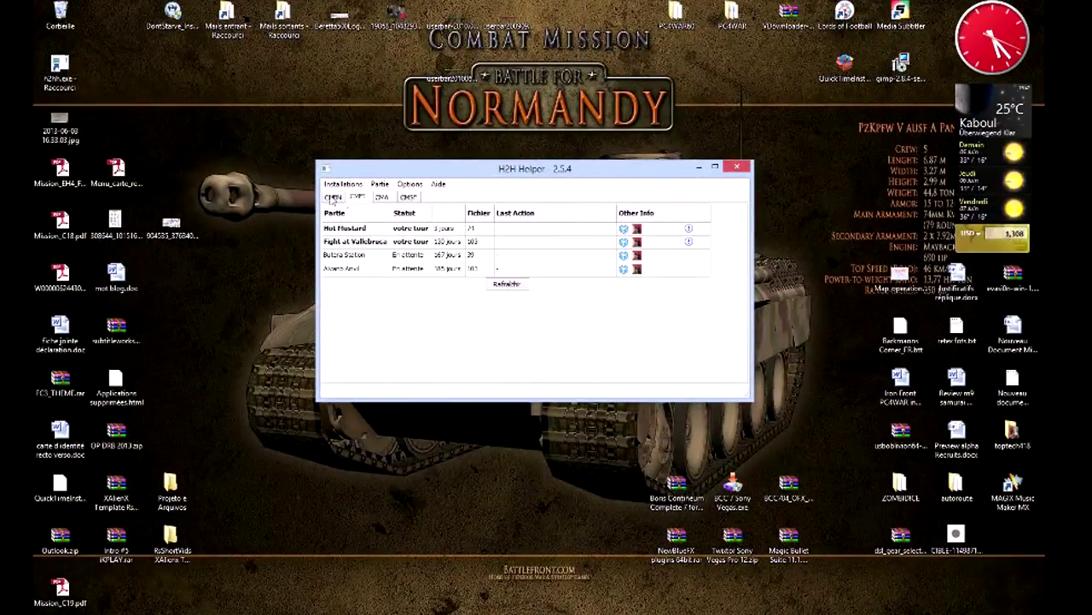
click(333, 199)
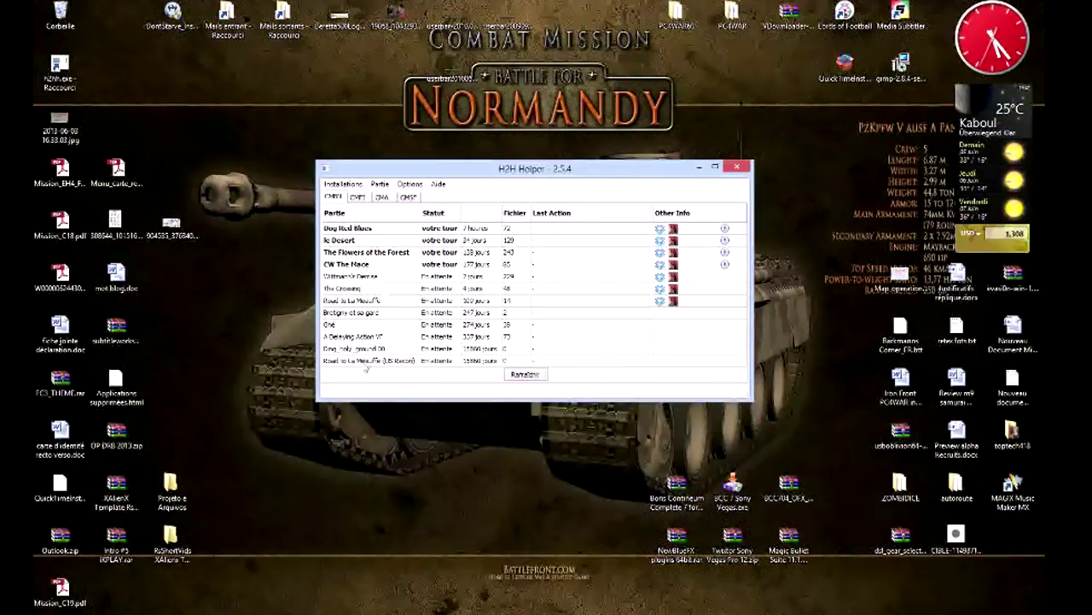
click(437, 363)
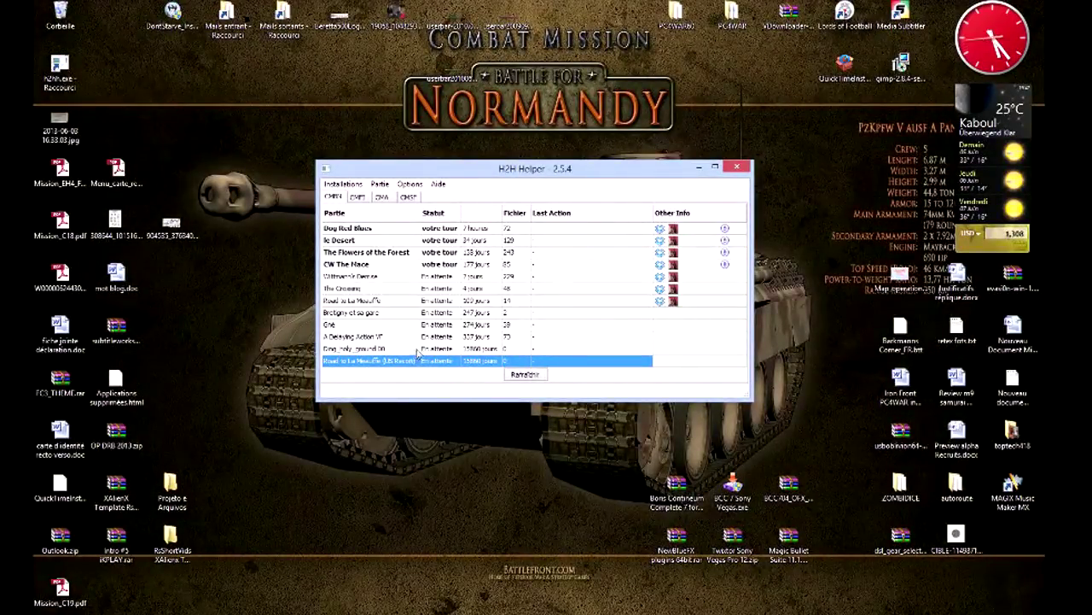
click(392, 267)
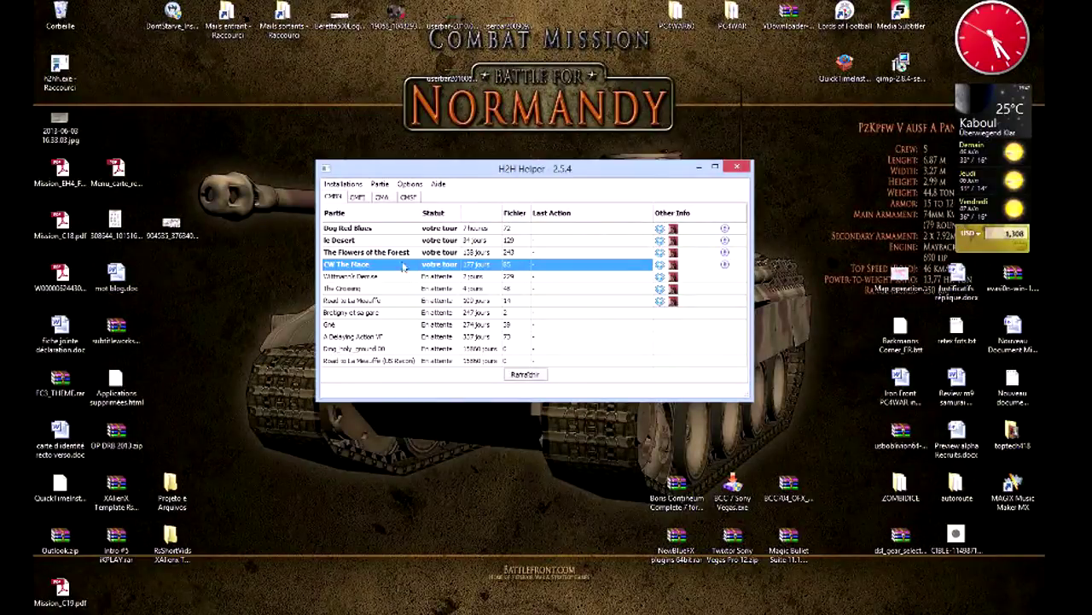
- Select The Flowers of the Forest, le Desert and Dog Red Blues in turn in the CMBN game list
click(402, 254)
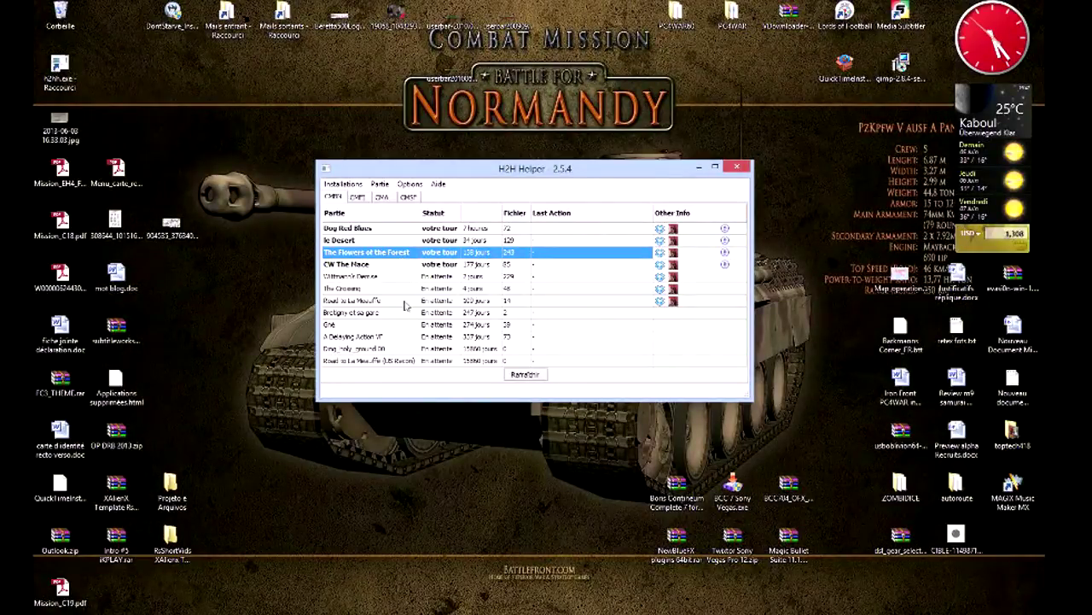
click(390, 243)
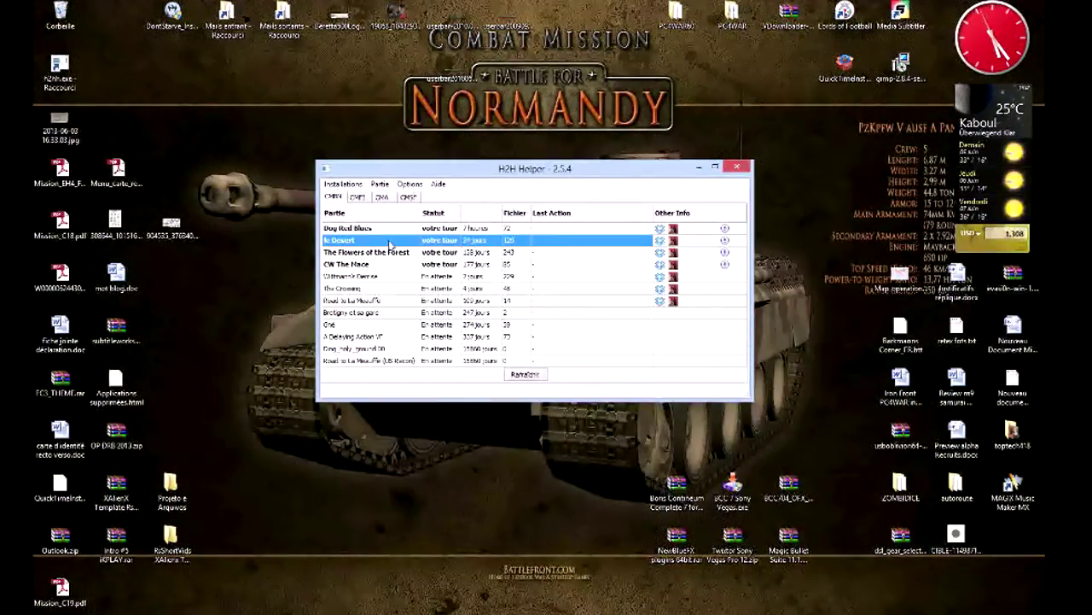
click(391, 228)
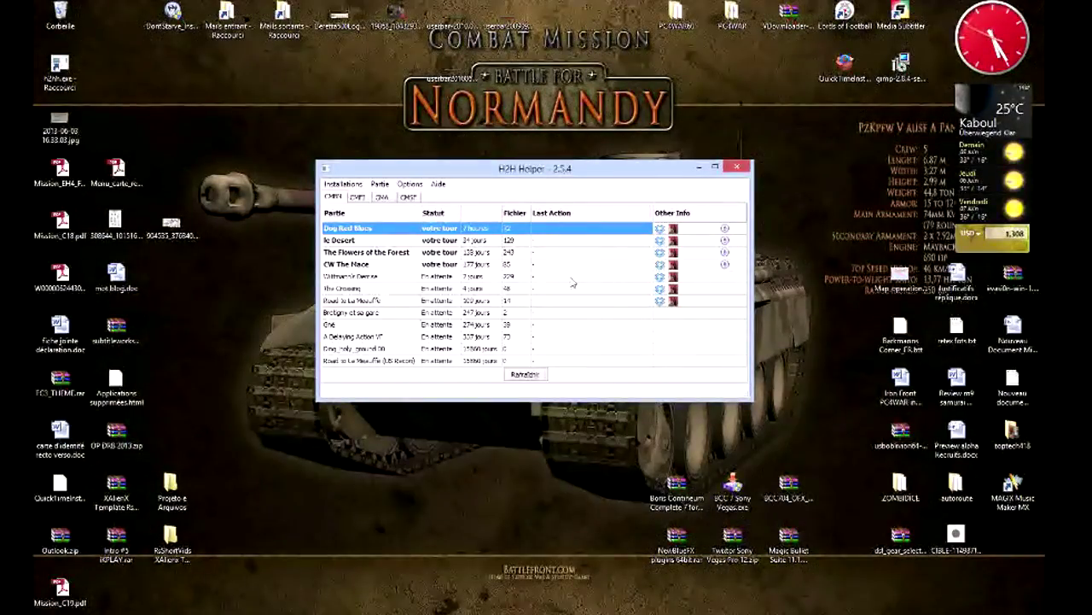
- View the CMFI, CMA and CMSF game lists, then return to the CMBN list
click(357, 197)
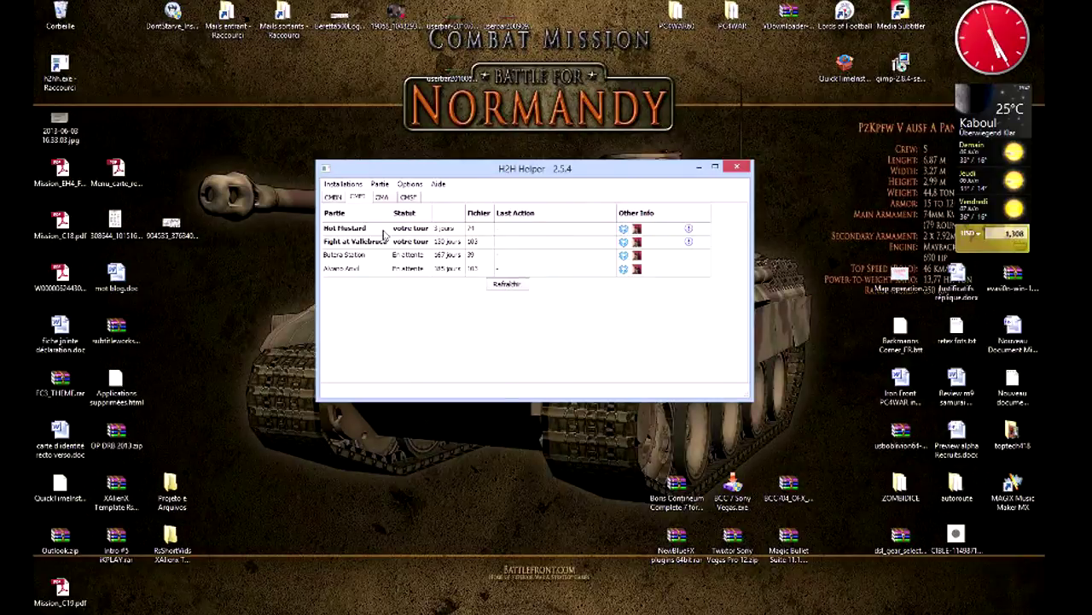
click(382, 197)
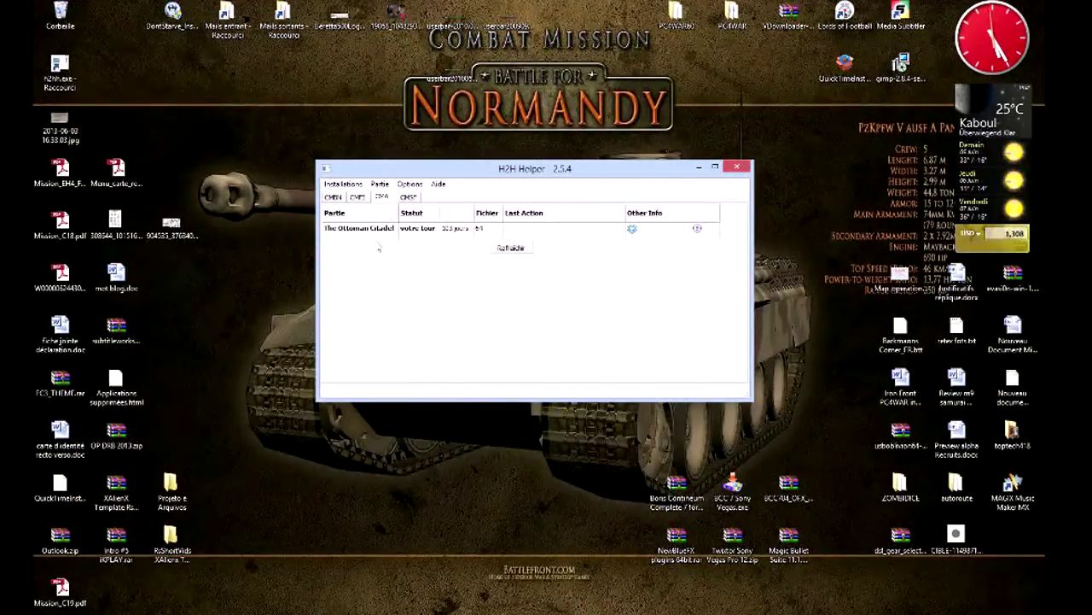
click(408, 198)
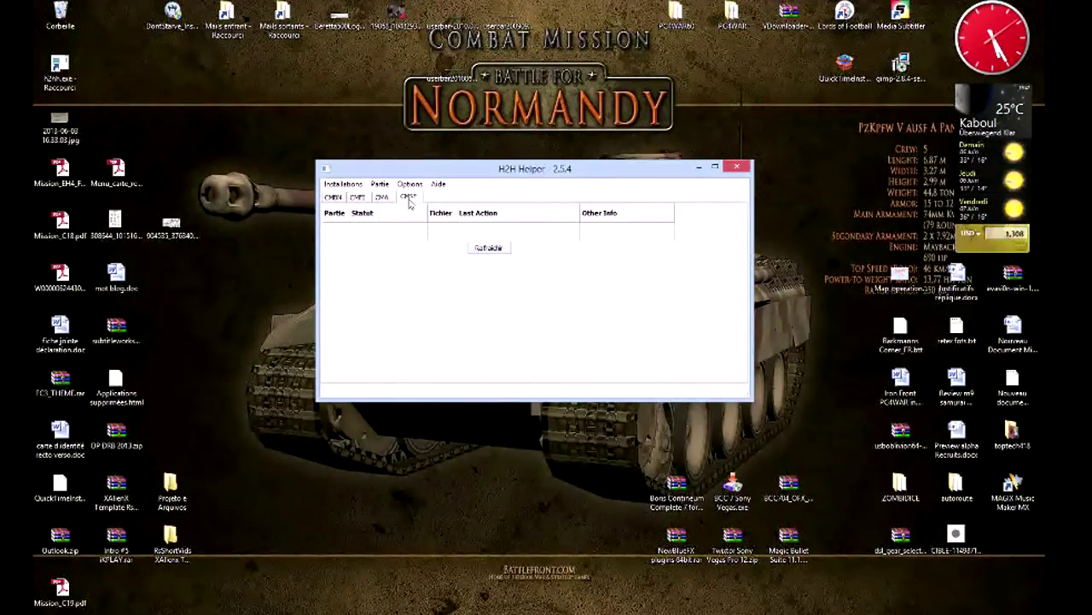
click(335, 198)
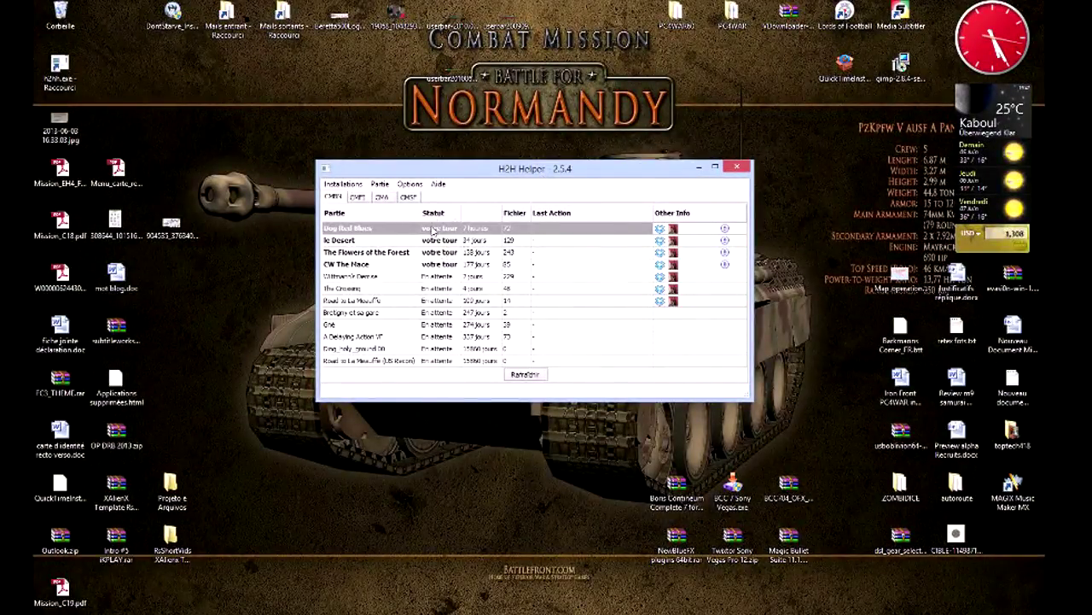
- Open the CMBN installation's details for editing and reposition the dialog over the game list
click(342, 183)
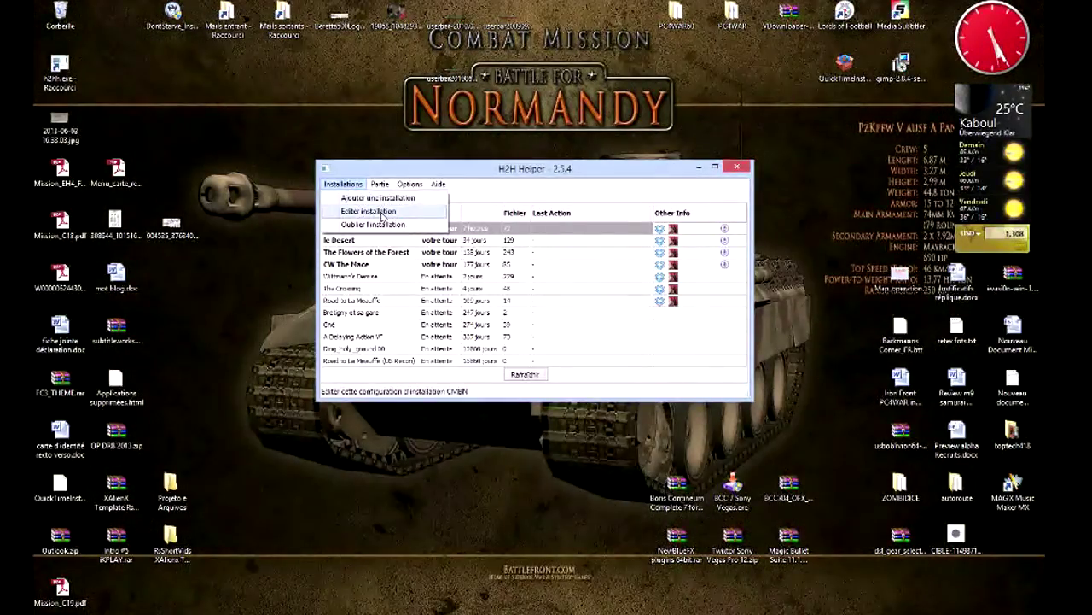
click(381, 216)
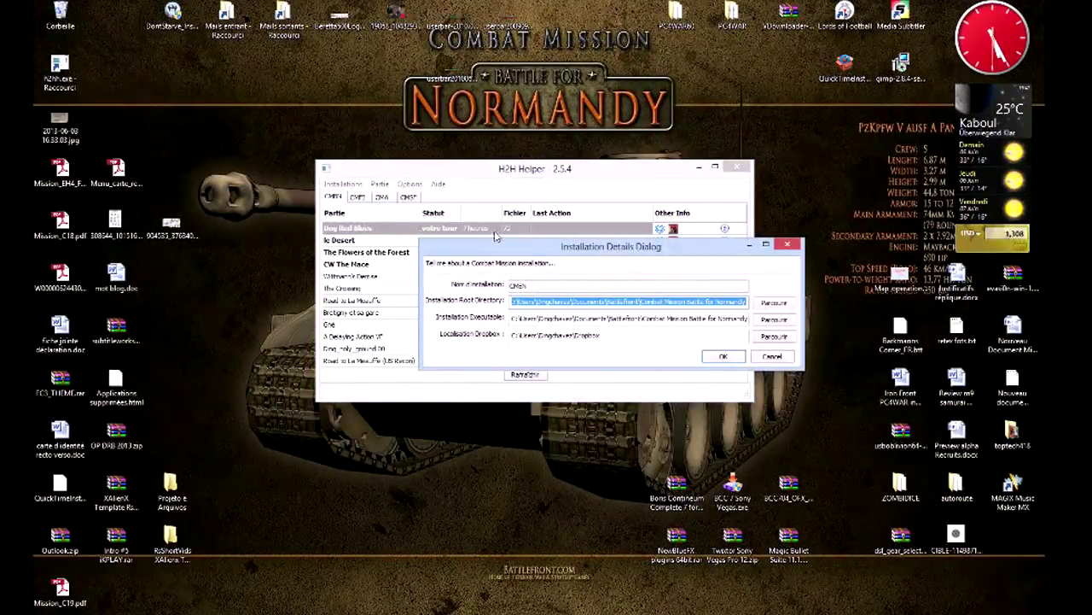
drag(546, 250, 475, 185)
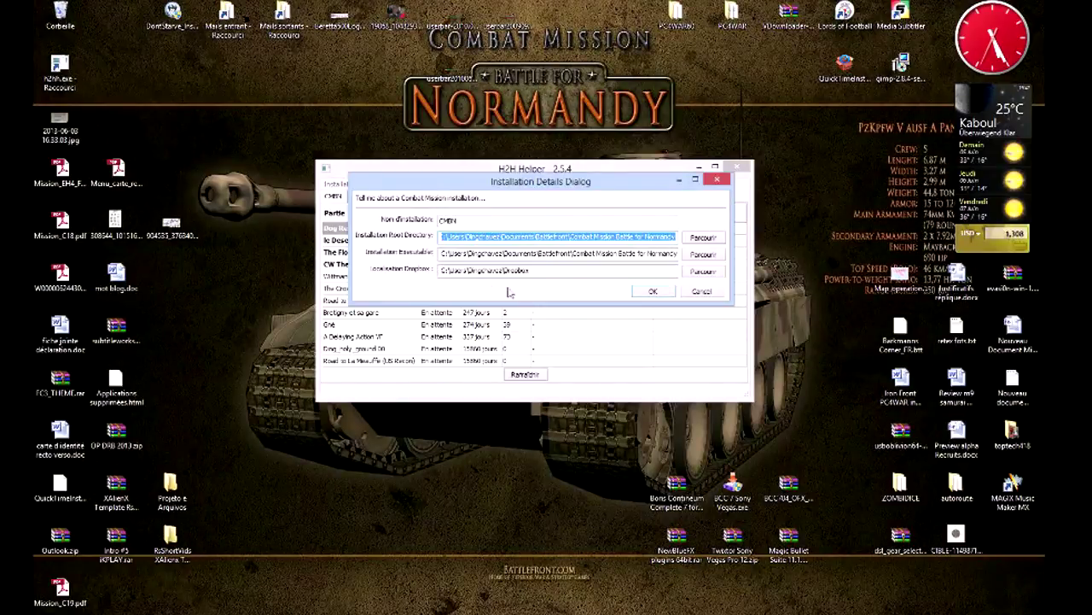
drag(579, 183, 571, 151)
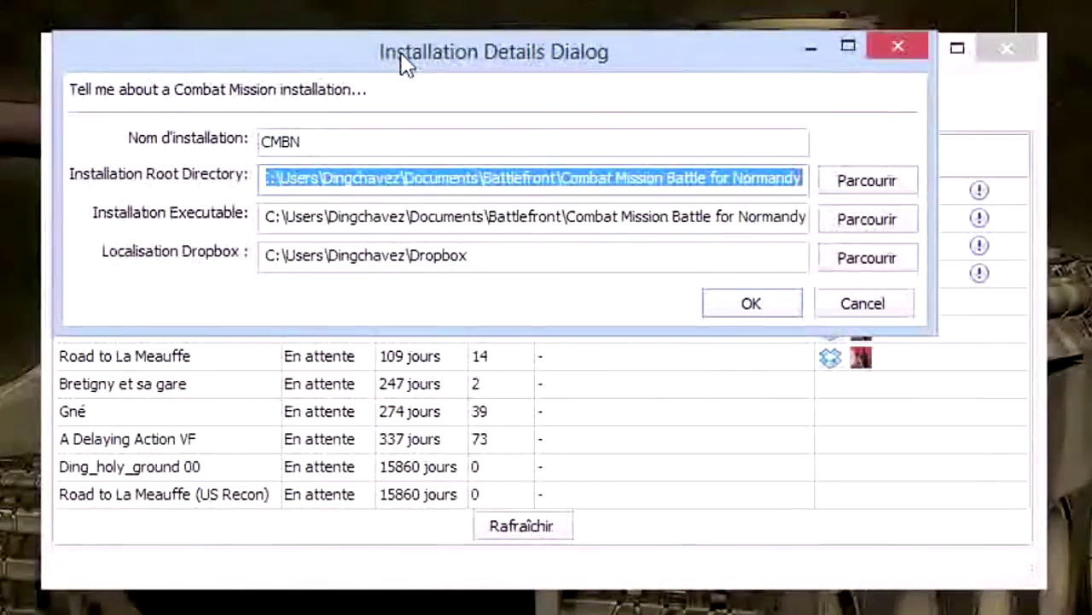
drag(405, 66, 398, 247)
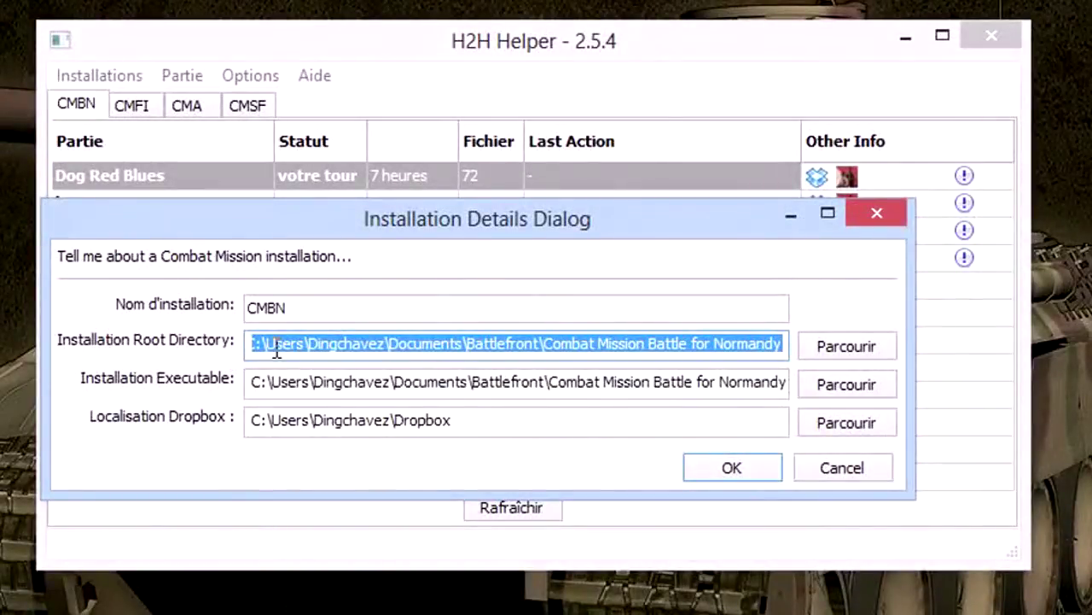
- Examine the Installation Root Directory path of the CMBN installation from its start to its end
click(251, 344)
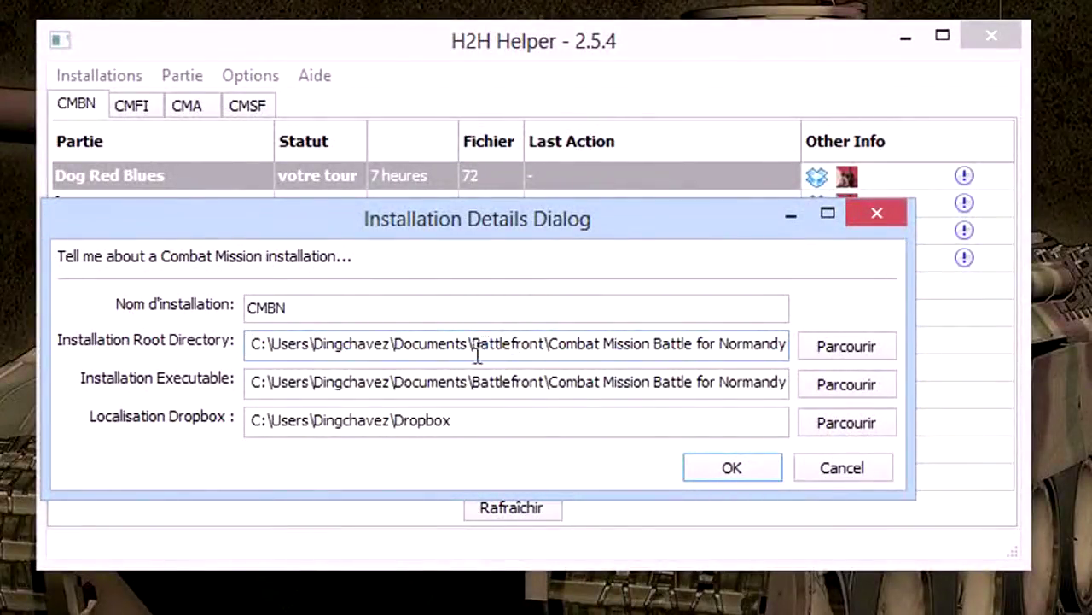
key(Right)
key(Right)
key(Right)
key(Right)
key(Right)
key(Right)
key(Right)
key(Right)
key(Right)
key(Right)
key(Right)
key(Right)
key(Right)
key(Right)
key(Right)
key(Right)
key(Right)
key(Right)
key(Right)
key(Right)
key(Right)
key(Right)
key(Right)
key(Right)
key(Right)
key(Right)
key(Right)
key(Right)
key(Right)
key(Right)
key(Right)
key(Right)
key(Right)
key(Right)
key(Right)
key(Right)
key(Right)
key(Right)
key(Right)
key(Right)
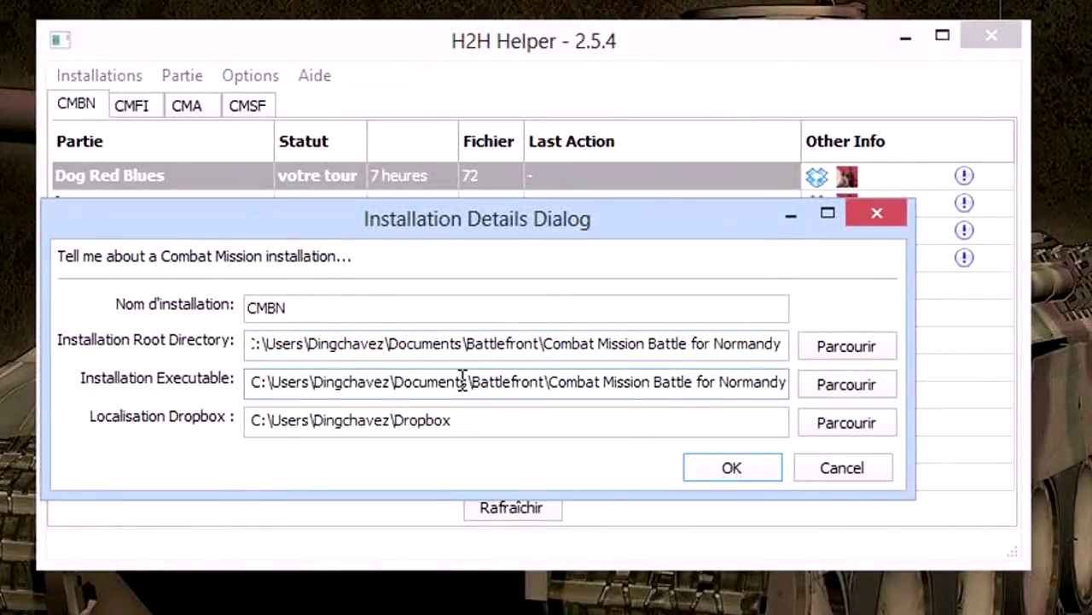
- Examine the Installation Executable path through to its end, and open its file browser without choosing a file
key(Right)
key(Right)
key(Right)
key(Right)
key(Right)
key(Right)
key(Right)
key(Right)
key(Right)
key(Right)
key(Right)
key(Right)
key(Right)
key(Right)
key(Right)
key(Right)
key(Right)
key(Right)
key(Right)
key(Right)
key(Right)
key(Right)
key(Right)
key(Right)
key(Right)
key(Right)
key(Right)
key(Right)
key(Right)
key(Right)
key(Right)
key(Right)
key(Right)
key(Right)
key(Right)
key(Right)
key(Right)
key(Right)
key(Right)
key(Right)
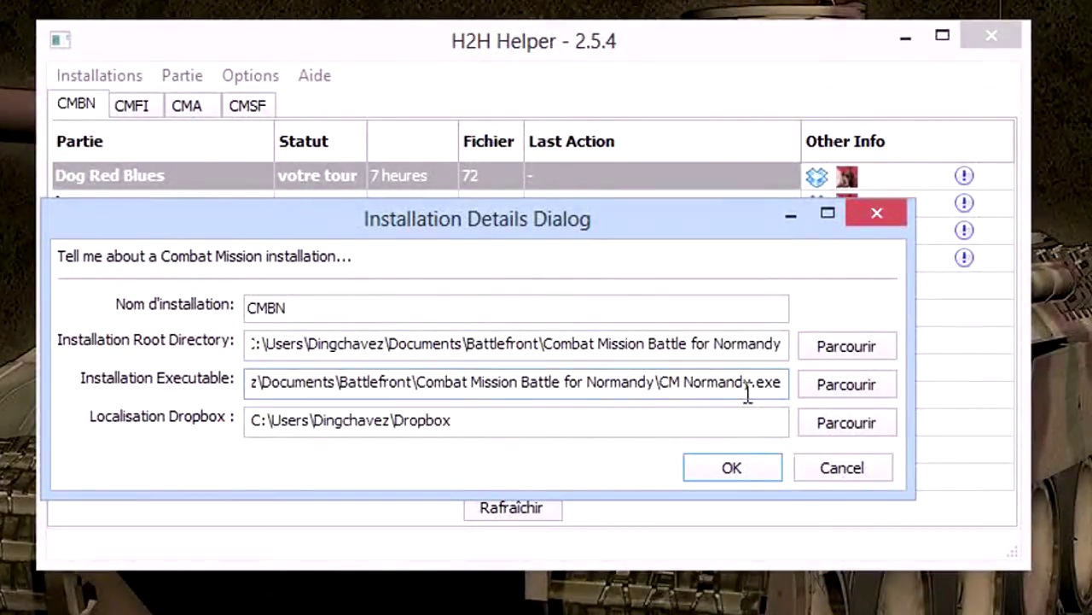
click(854, 388)
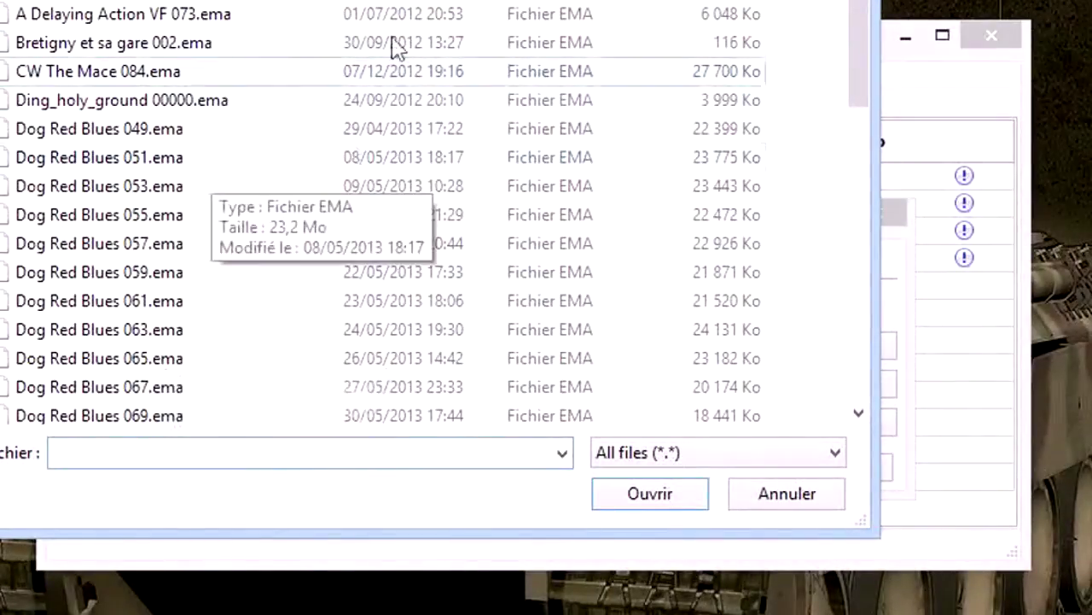
key(Escape)
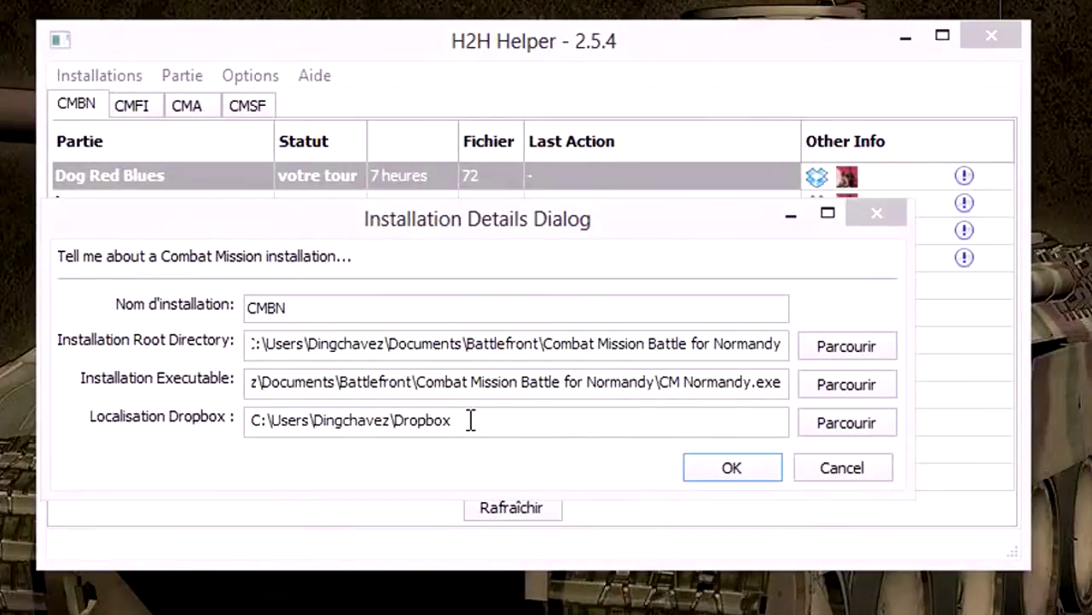
- Accept the CMBN installation details and return to the CMBN game list
drag(671, 231, 670, 309)
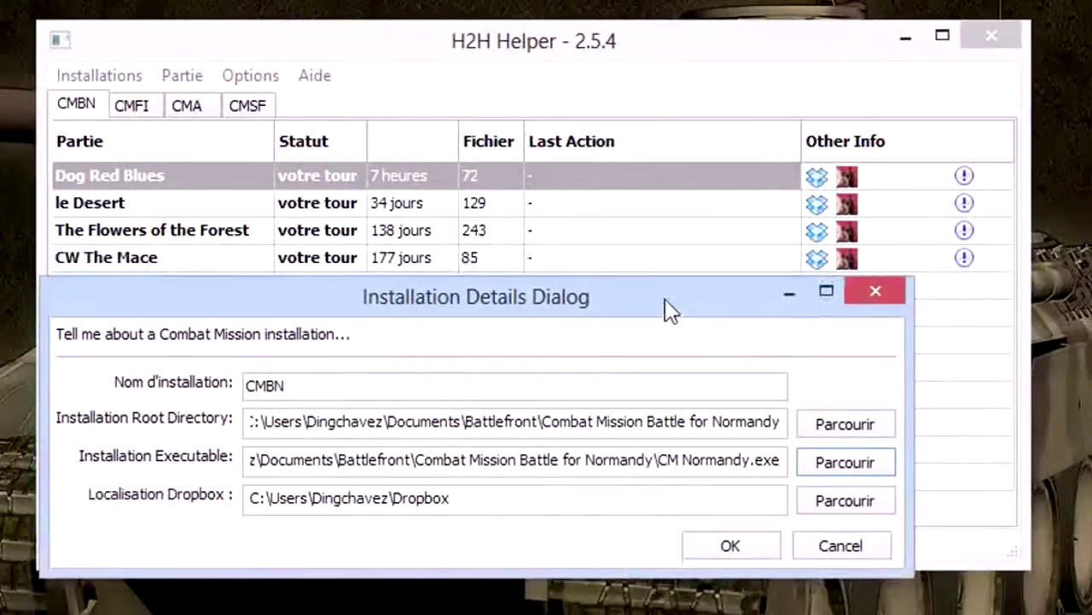
click(739, 547)
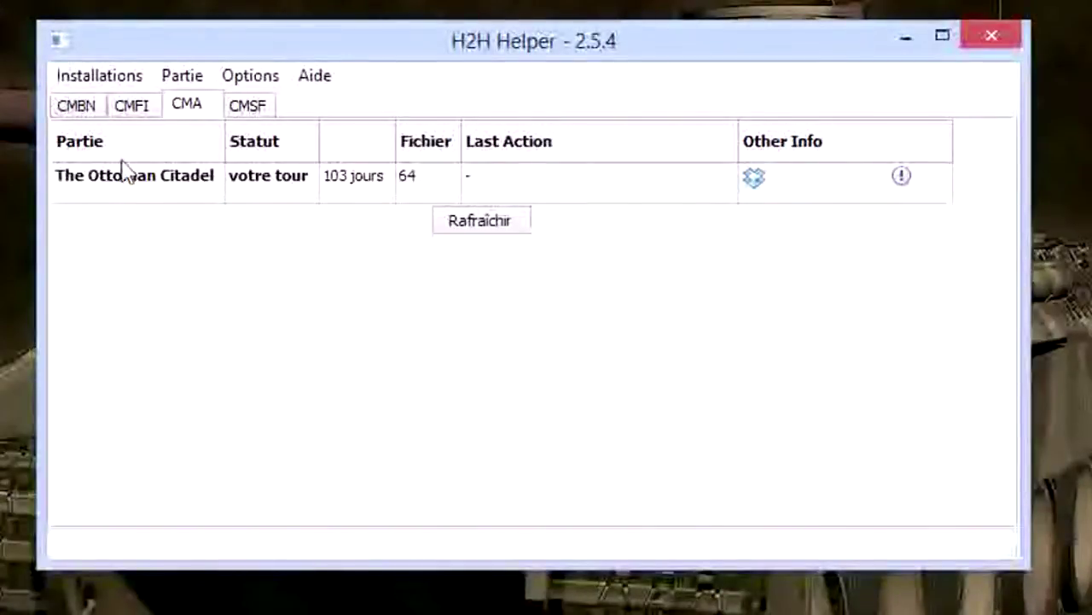
click(76, 104)
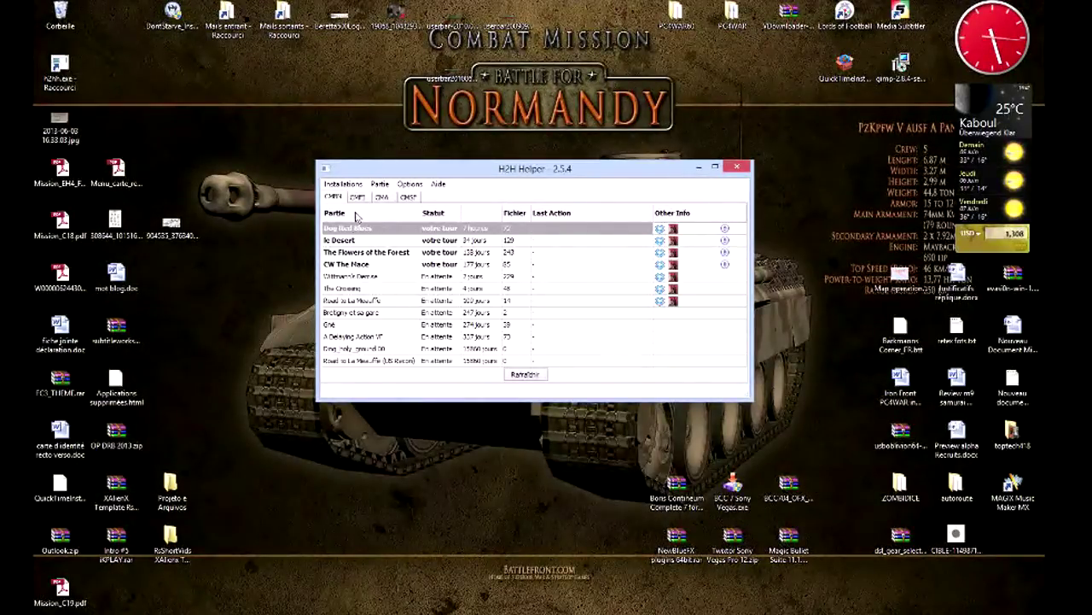
- Open the Game Chat for Dog Red Blues to read its messages, then close it and return to the CMBN list
click(379, 184)
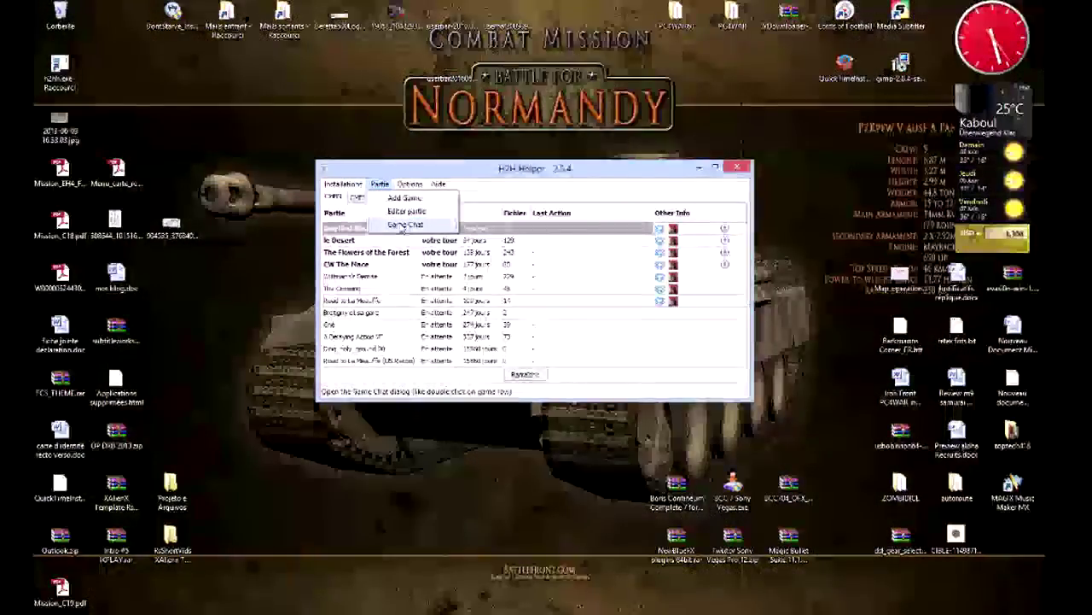
click(405, 224)
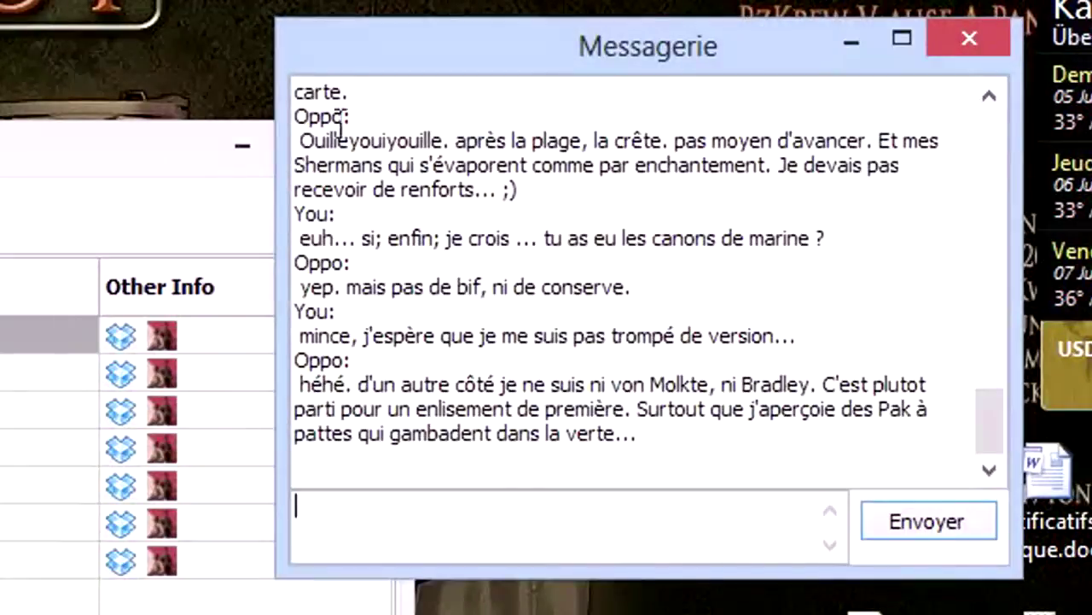
drag(463, 53, 314, 175)
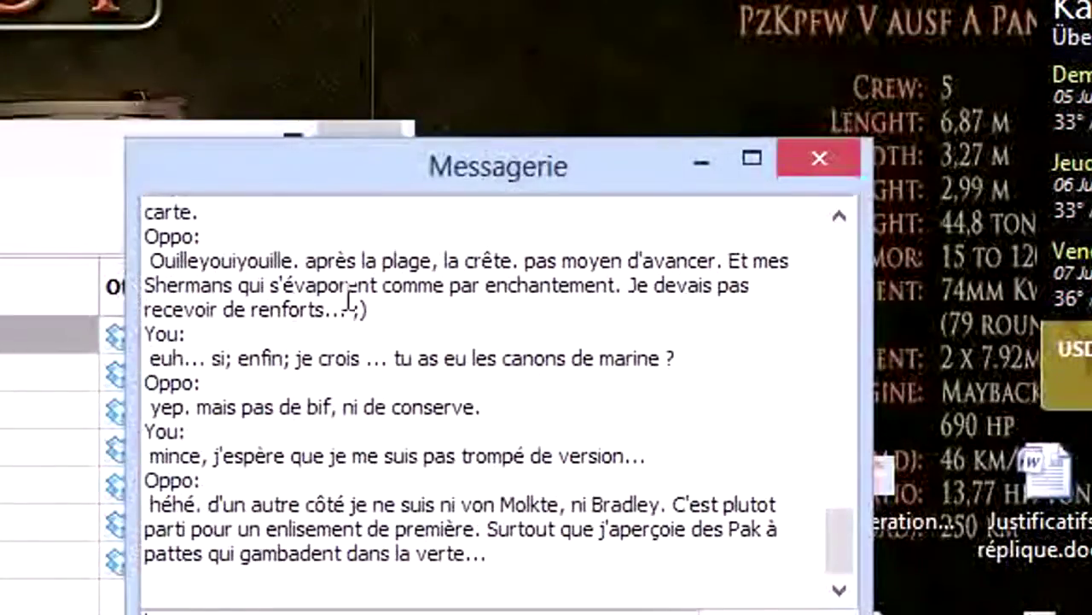
drag(851, 536, 855, 572)
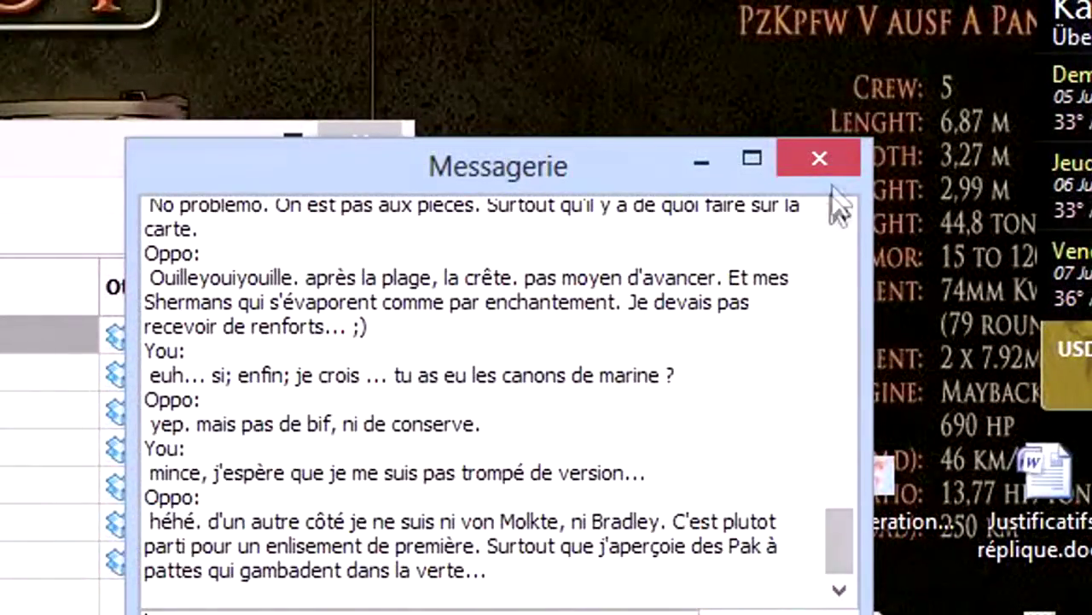
click(824, 162)
click(34, 226)
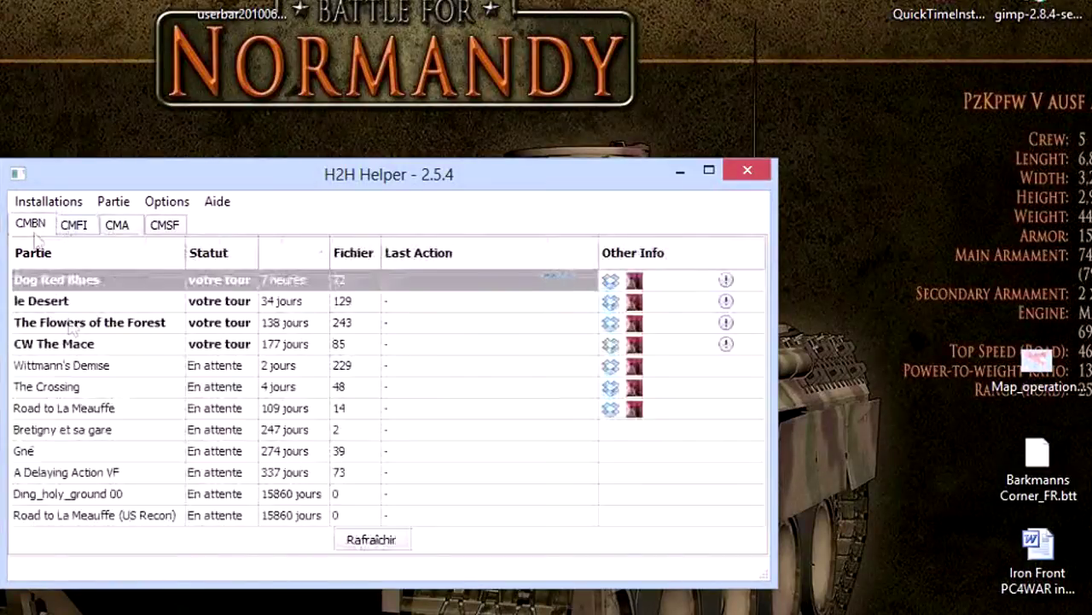
- Send the chat message "coucou tu vas perdre..." to the opponent in the Dog Red Blues game
right_click(107, 277)
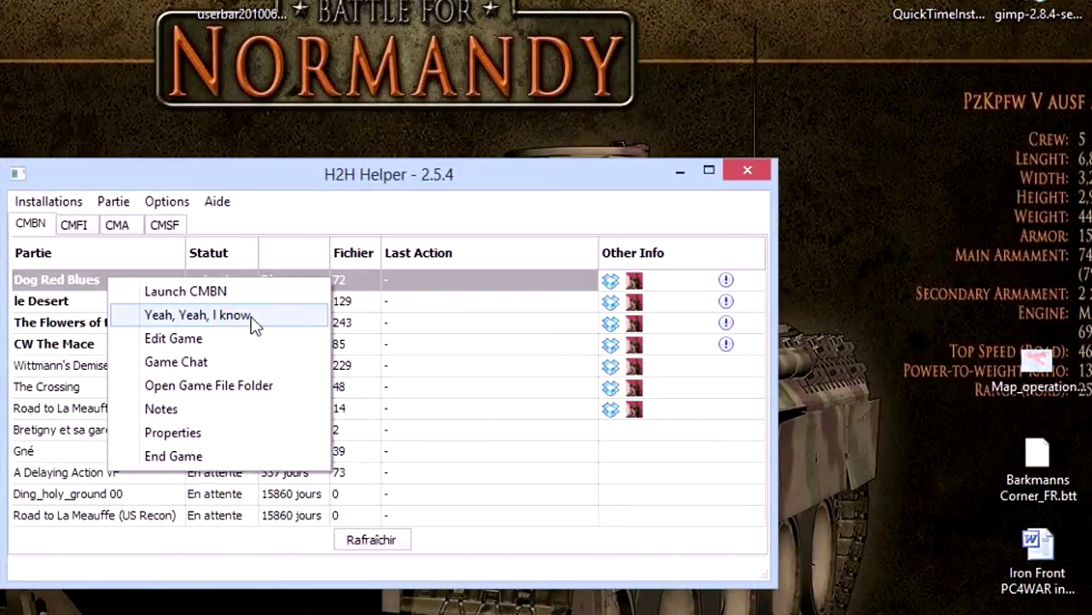
click(195, 362)
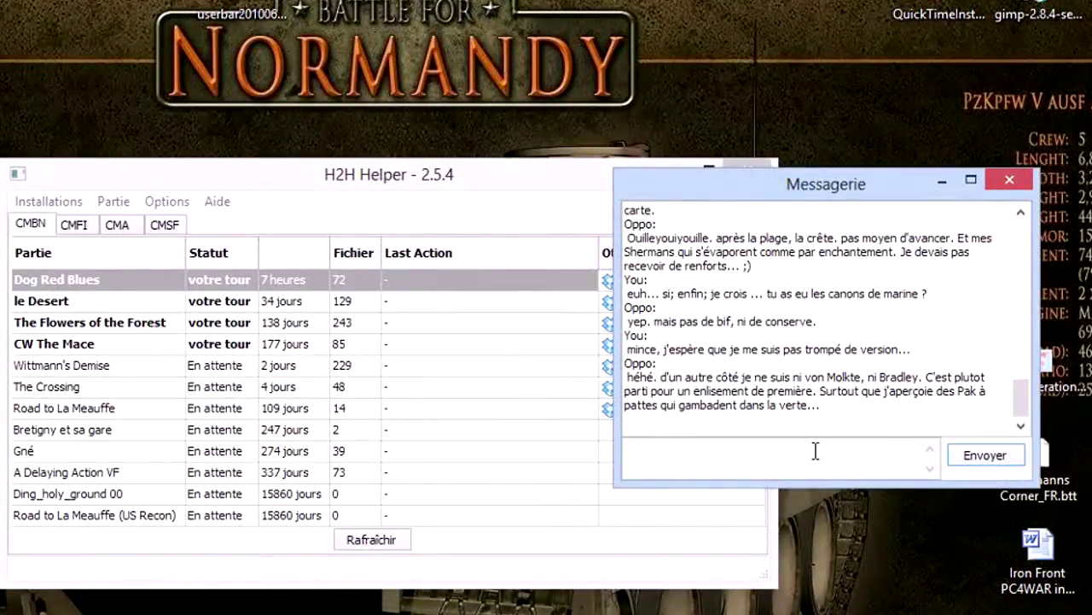
text(couo)
key(BackSpace)
text(l)
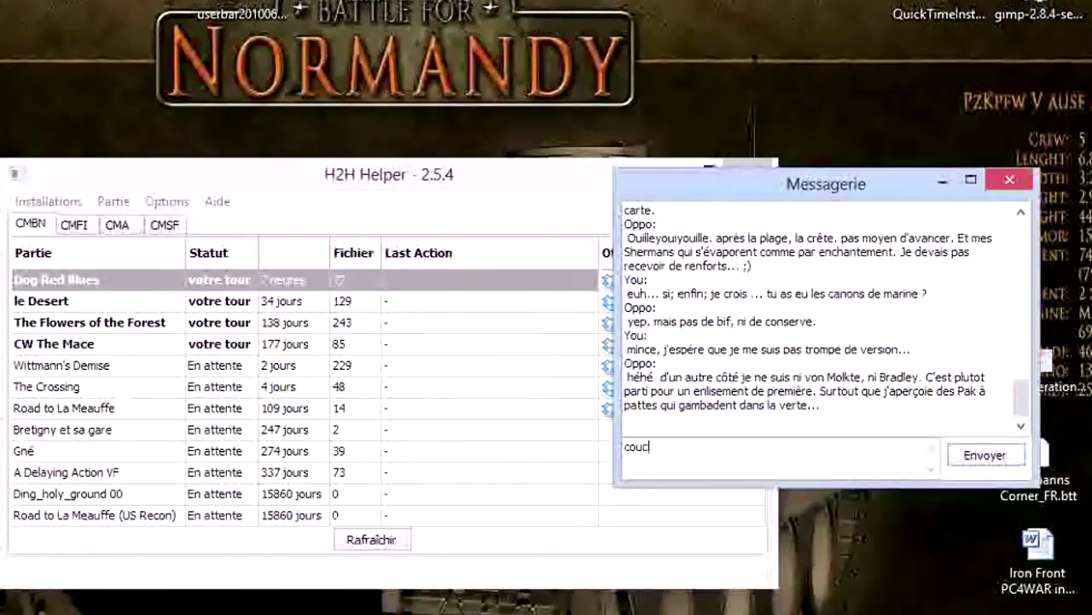
text(ou tu va)
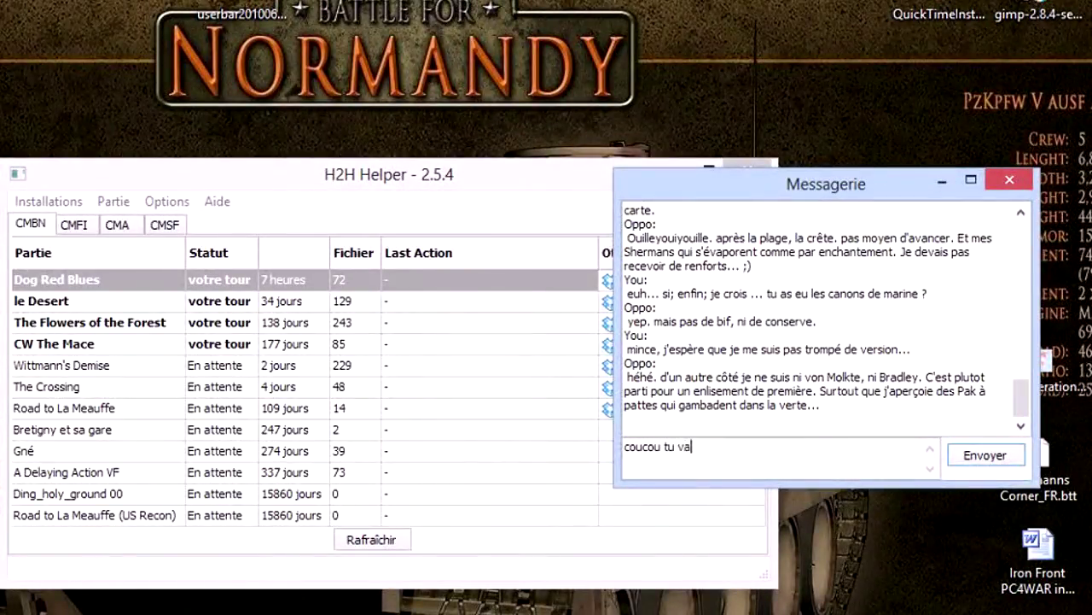
text(s perdre...)
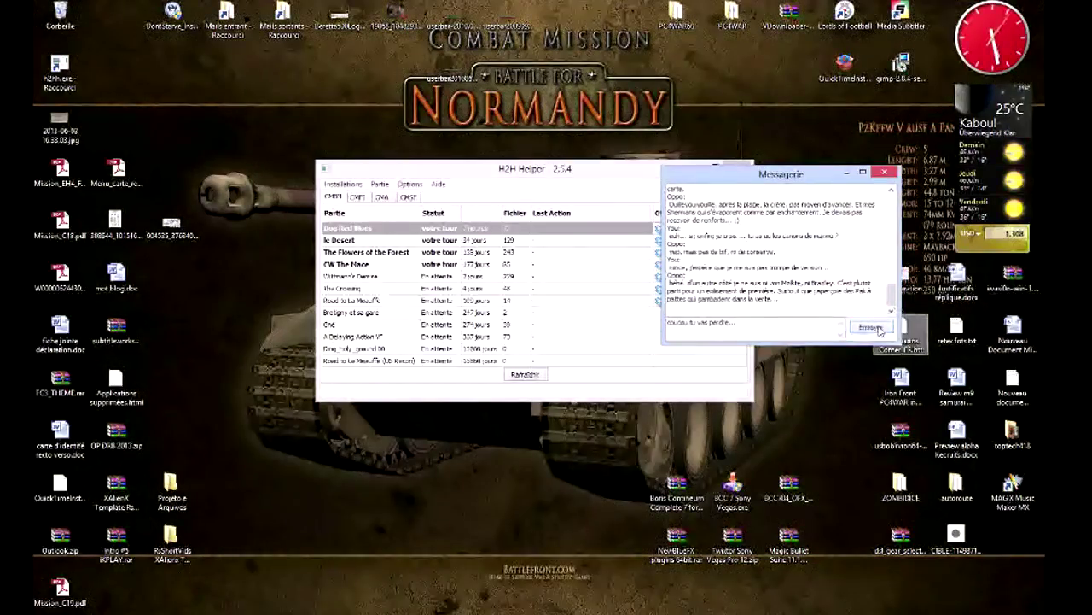
click(878, 327)
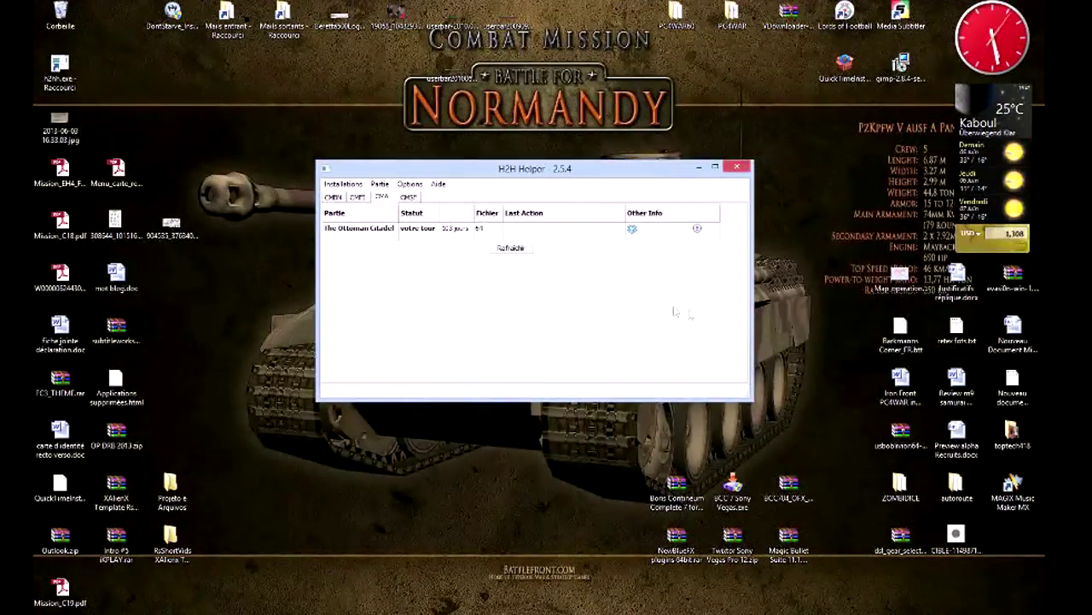
- Open the game file folder of Dog Red Blues from the CMBN list to view its files, then close it
click(338, 200)
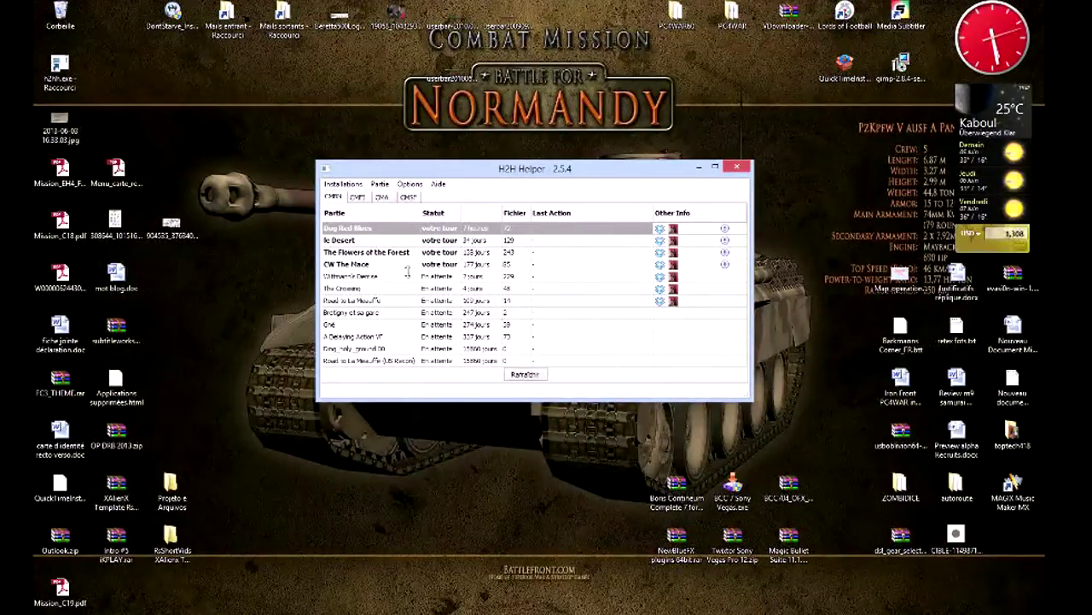
right_click(375, 230)
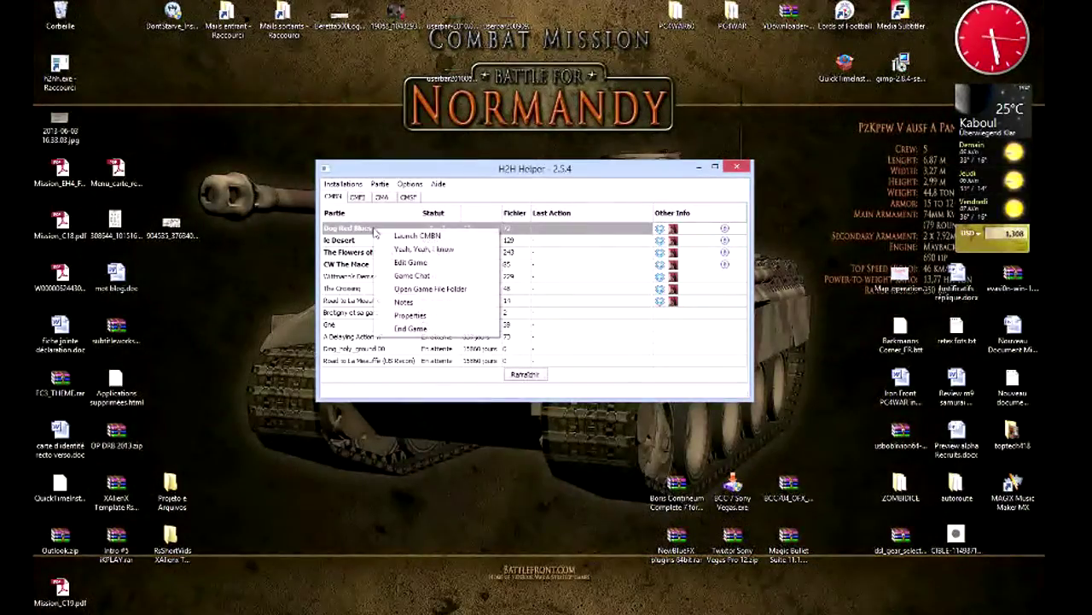
click(421, 290)
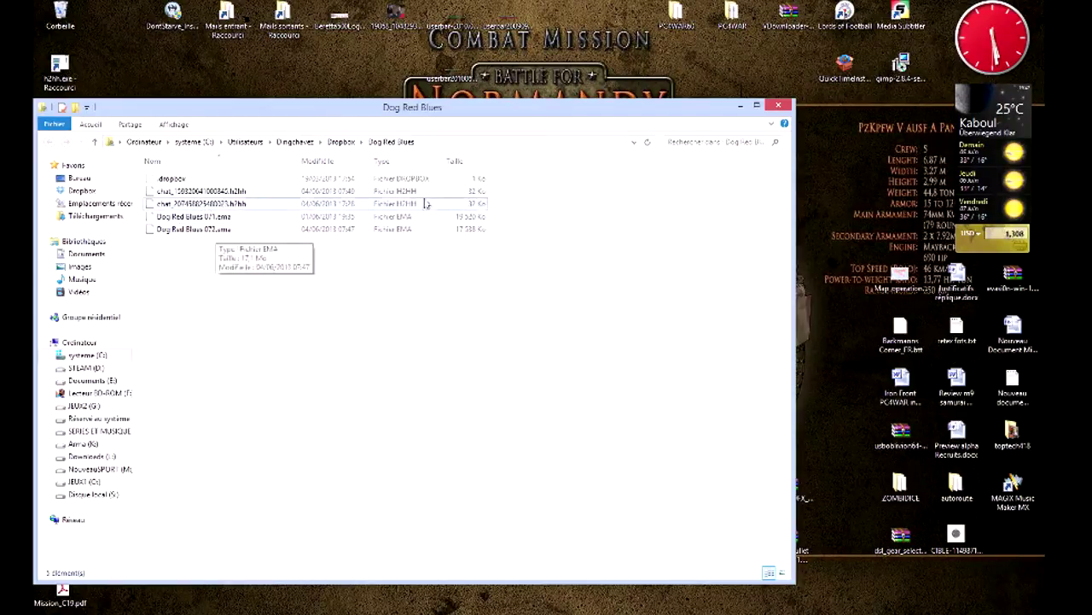
click(779, 105)
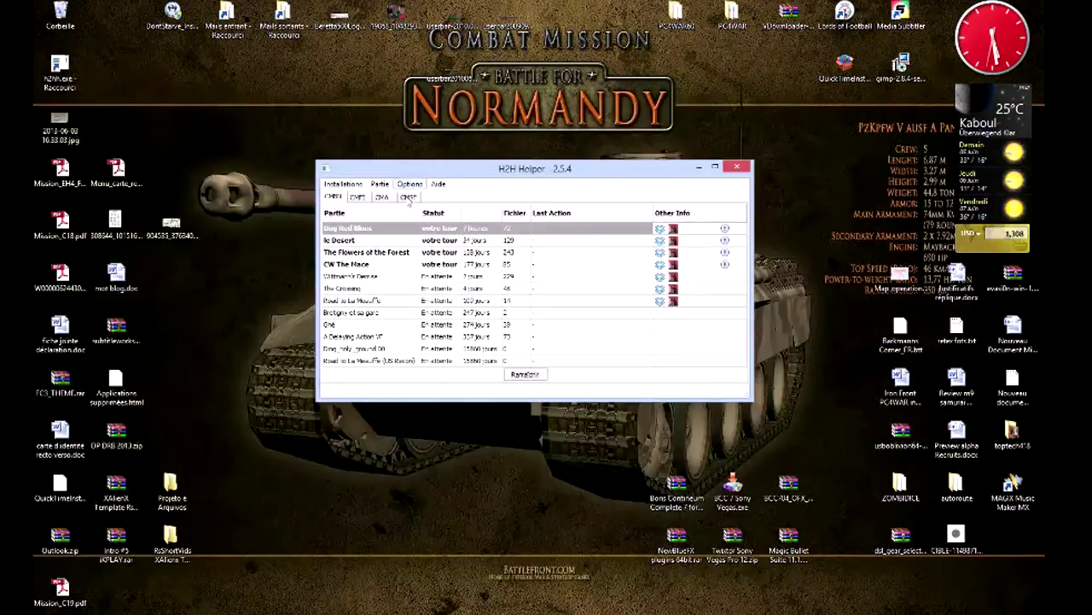
- Open the notes for the Dog Red Blues game, then close them without adding any text
right_click(376, 227)
click(411, 302)
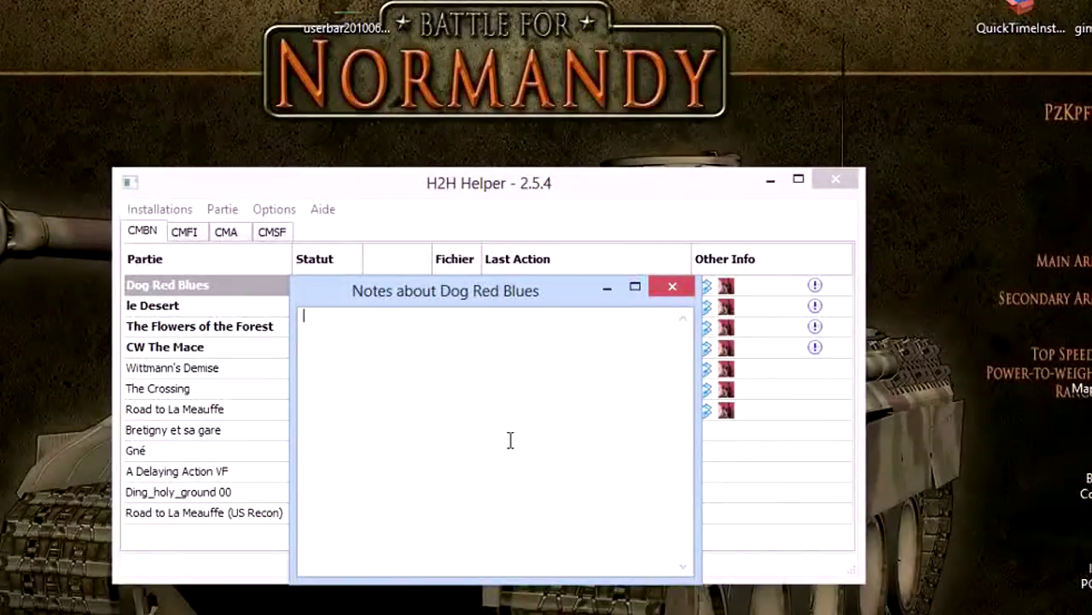
click(674, 286)
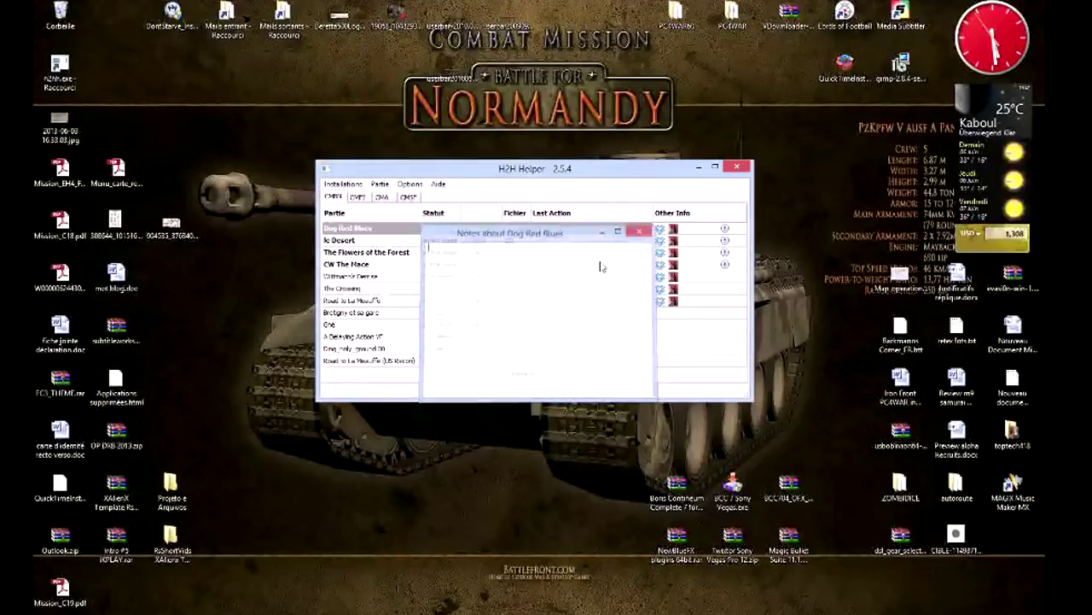
- View the game properties of Dog Red Blues to check the opponent's H2H Helper version and time, then close them
right_click(368, 231)
click(409, 317)
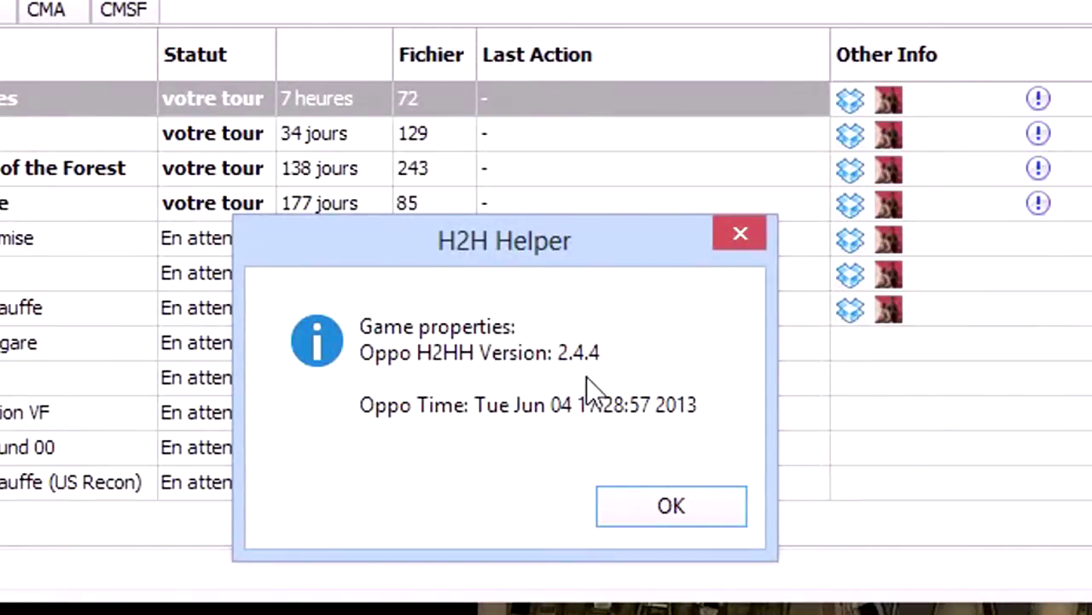
click(678, 512)
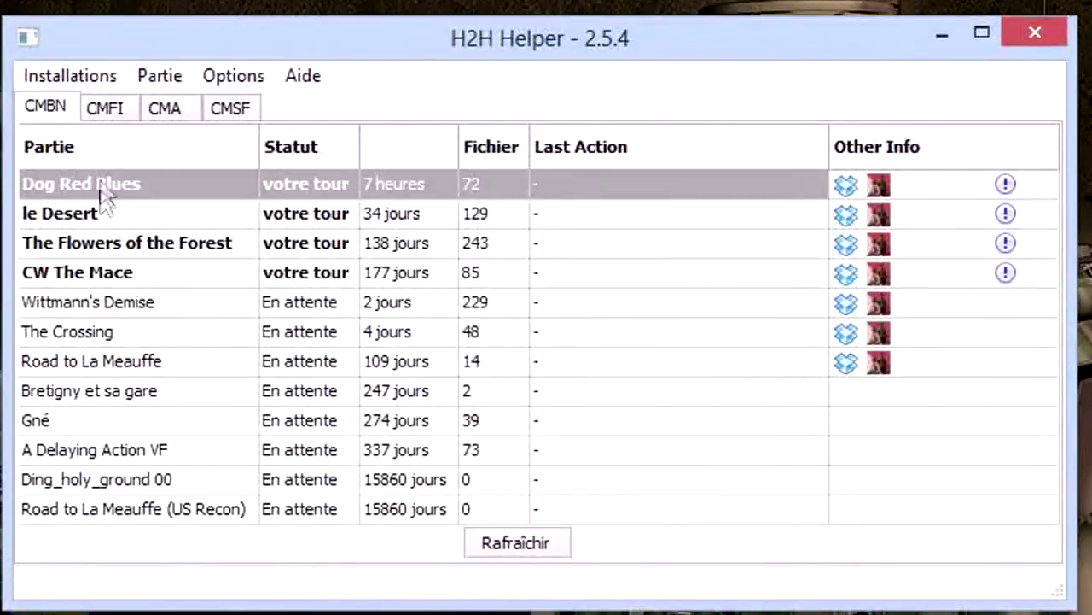
right_click(101, 190)
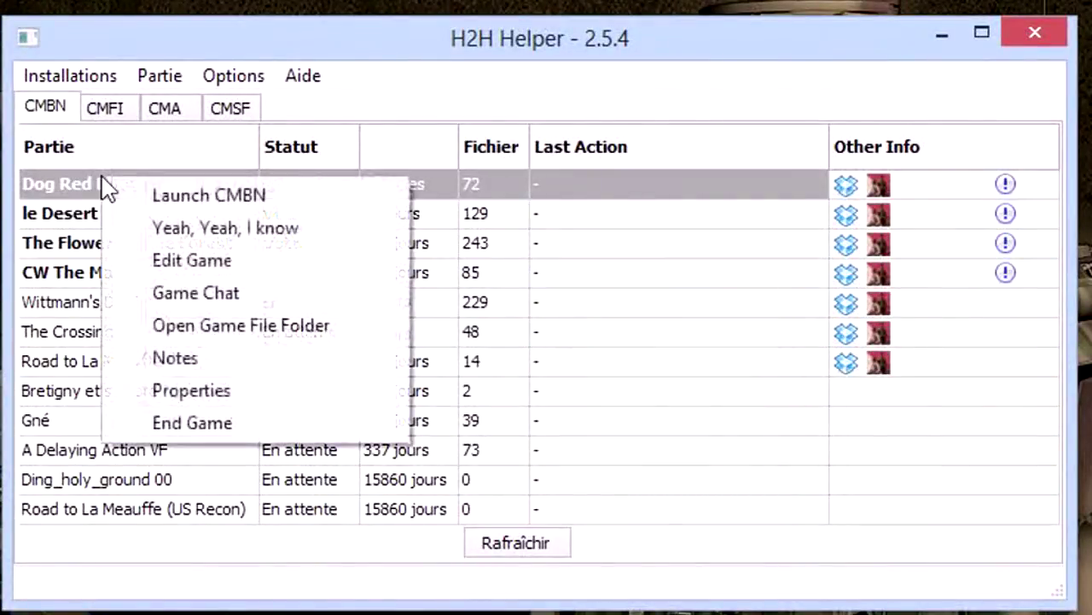
click(241, 427)
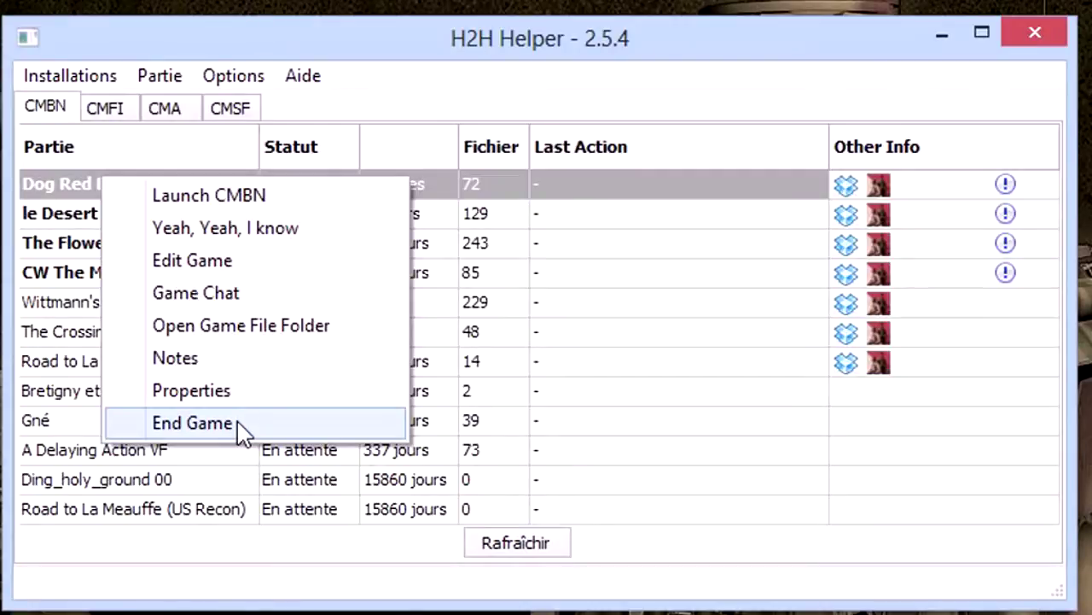
click(391, 58)
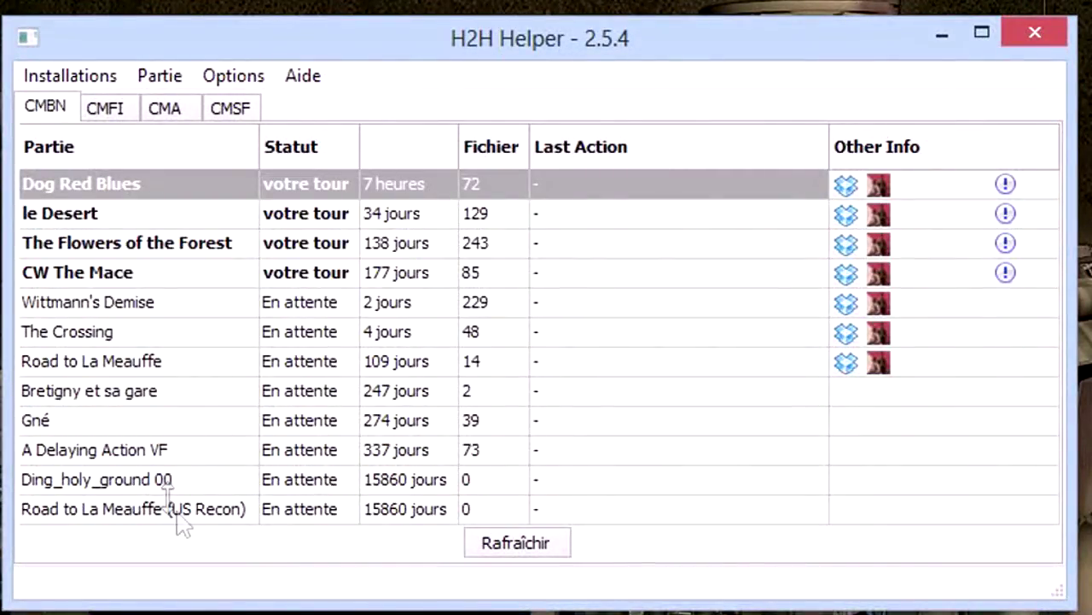
- End the game A Delaying Action VF, clearing its incoming/outgoing email files and deleting its Dropbox folders, and return to the CMBN list
click(121, 457)
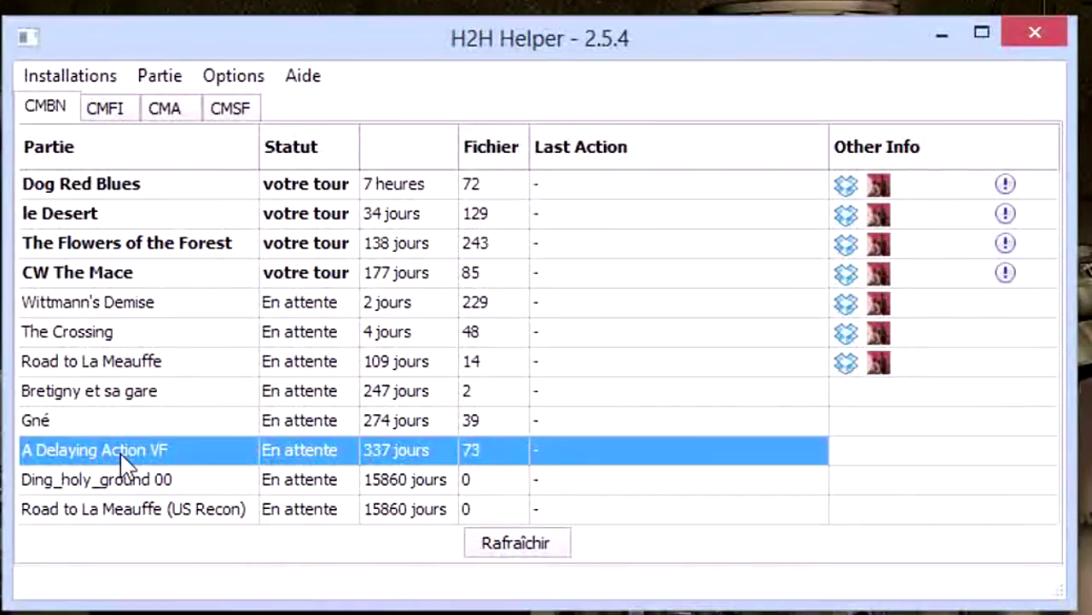
right_click(121, 461)
click(244, 582)
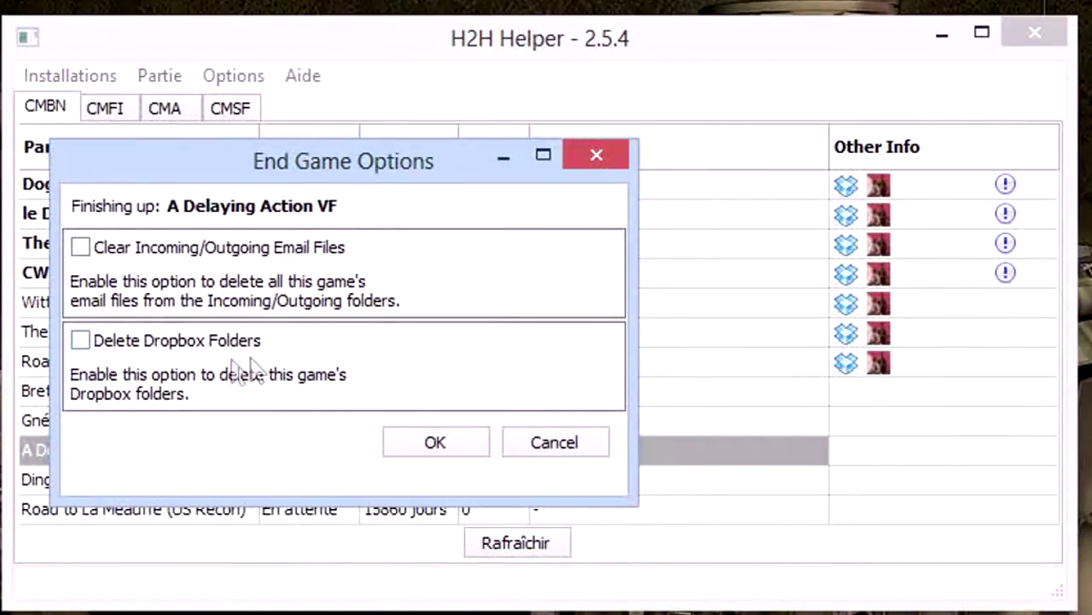
click(81, 247)
click(80, 340)
click(438, 439)
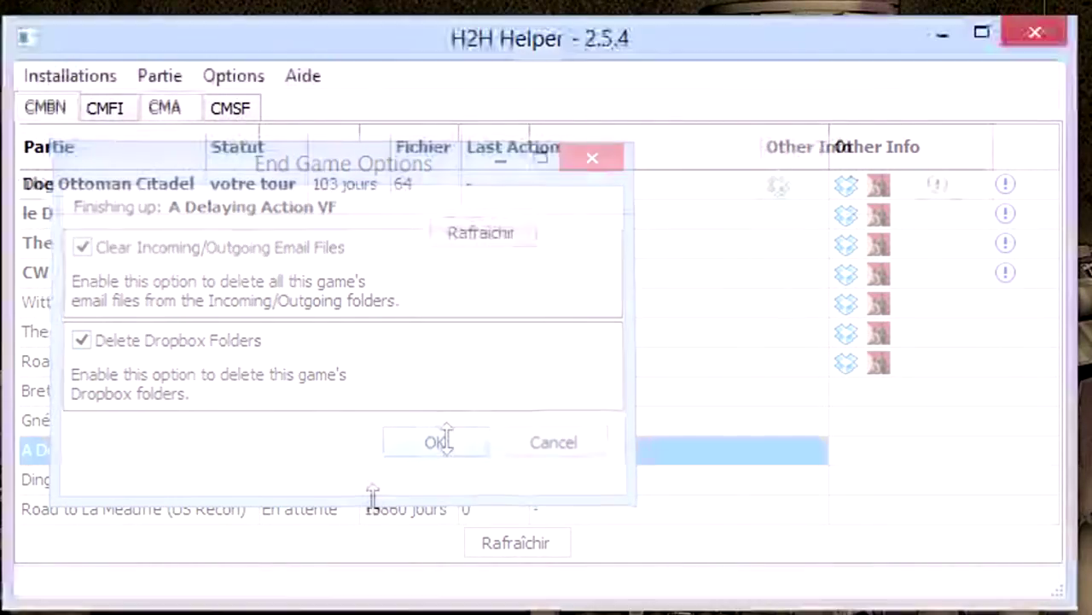
click(51, 111)
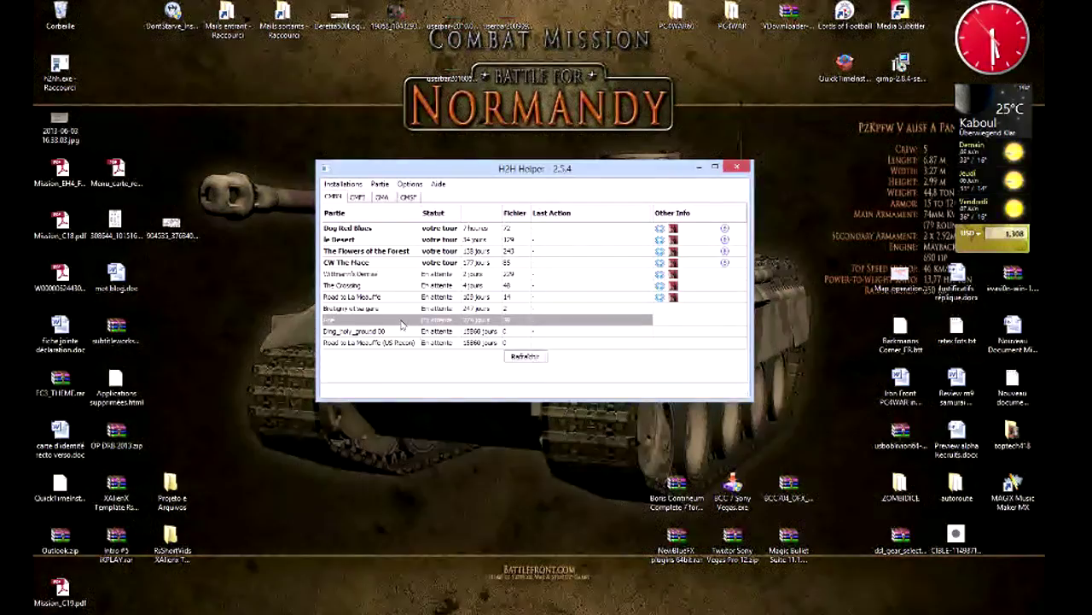
- Open the game details of Dog Red Blues, examine its name, game folder and full application path, then close them unchanged
right_click(366, 229)
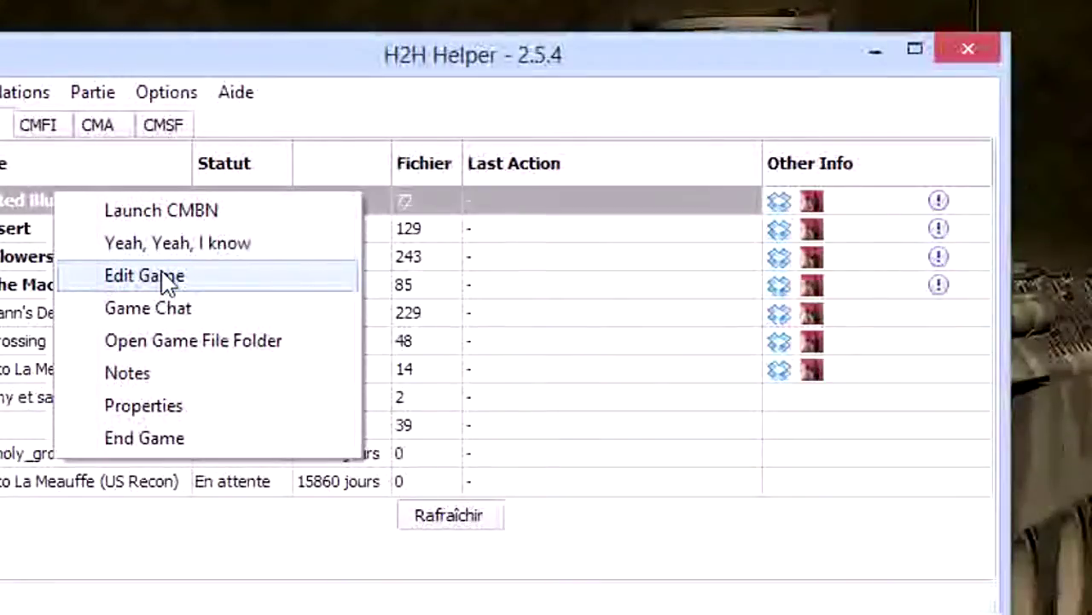
click(162, 277)
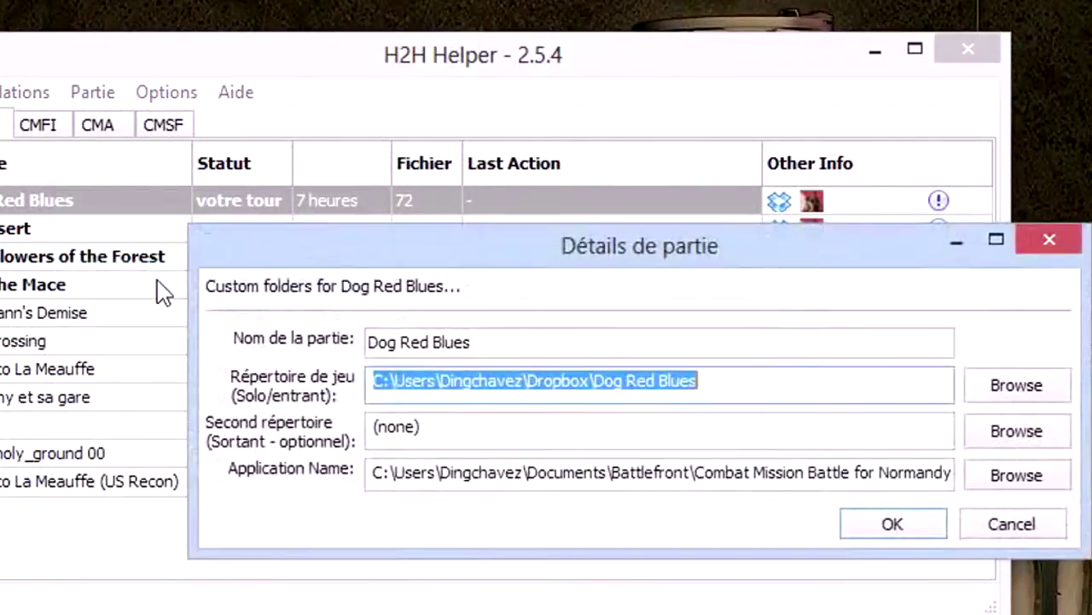
click(498, 337)
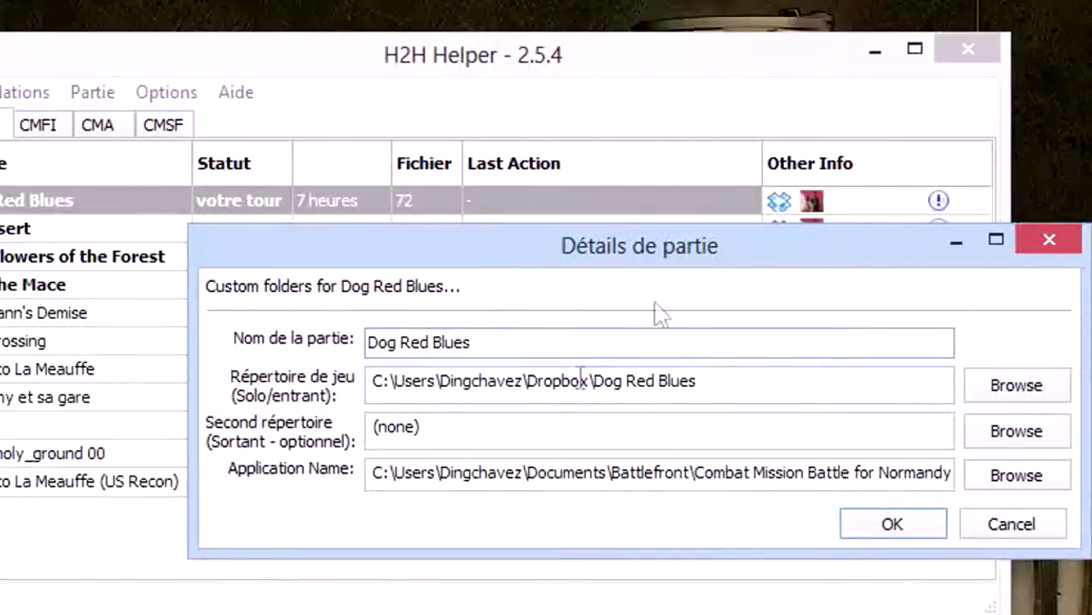
drag(730, 239, 580, 151)
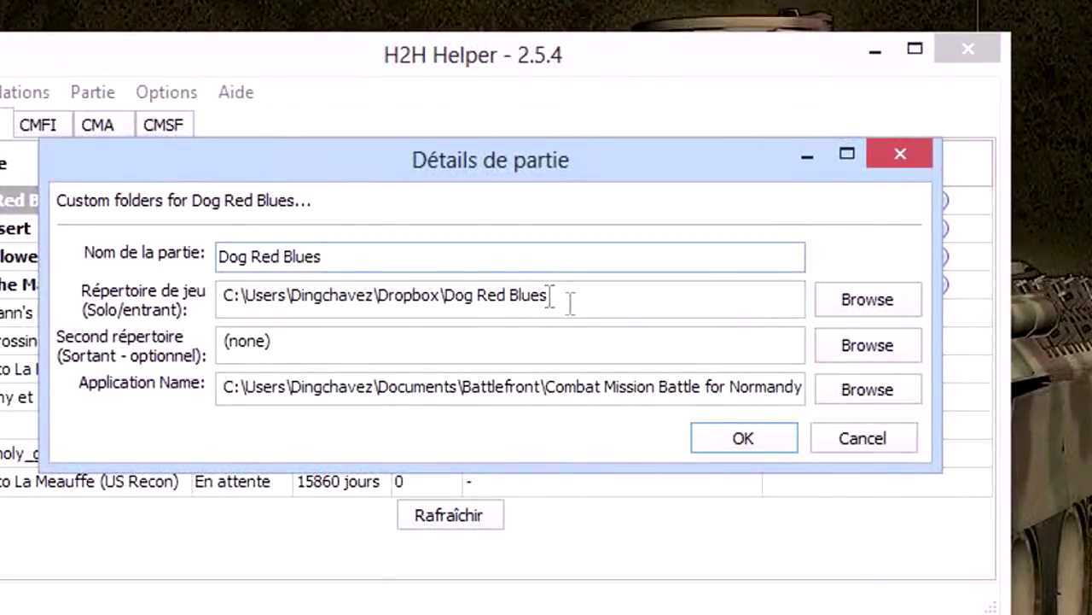
click(431, 400)
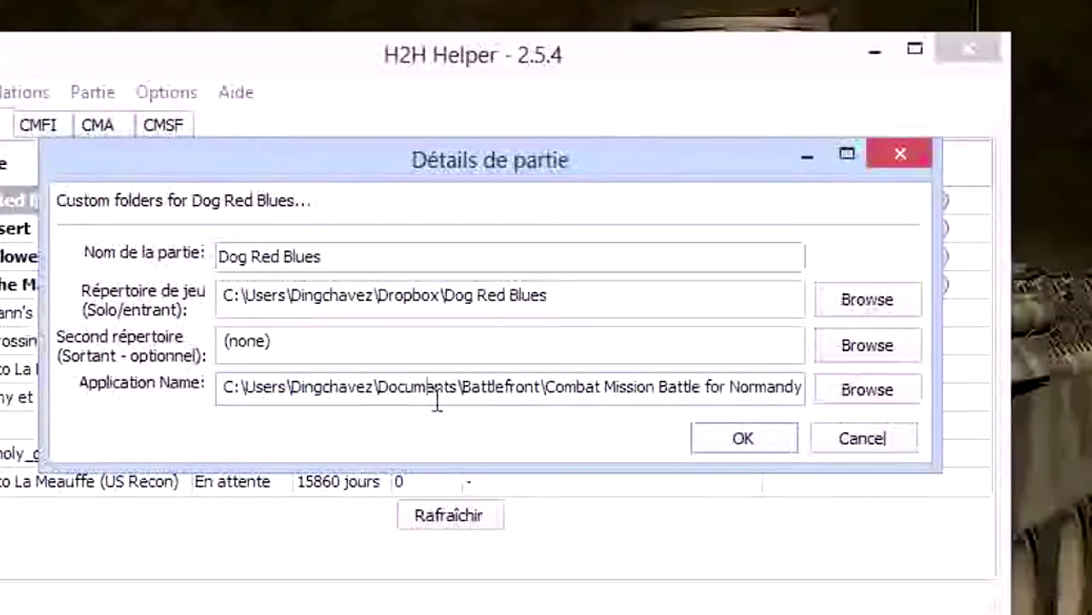
key(Right)
key(Right)
key(Right)
key(Right)
key(Right)
key(Right)
key(Right)
key(Right)
key(Right)
key(Right)
key(Right)
key(Right)
key(Right)
key(Right)
key(Right)
key(Right)
key(Right)
key(Right)
key(Right)
key(Right)
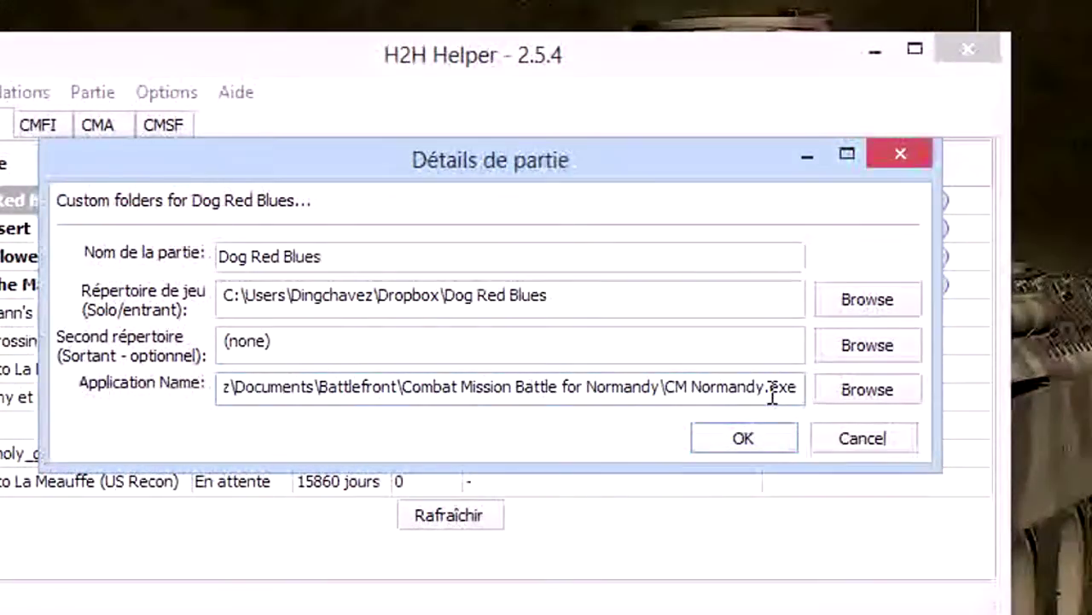
click(903, 155)
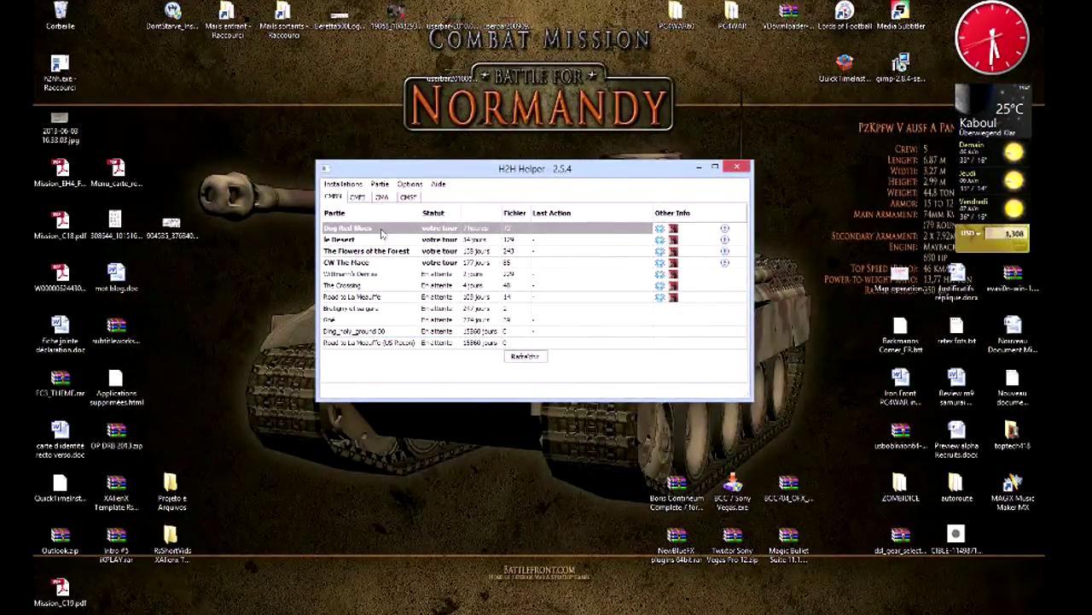
- Launch CMBN from the Dog Red Blues game, then quit Combat Mission from its main screen to return to H2H Helper
right_click(381, 232)
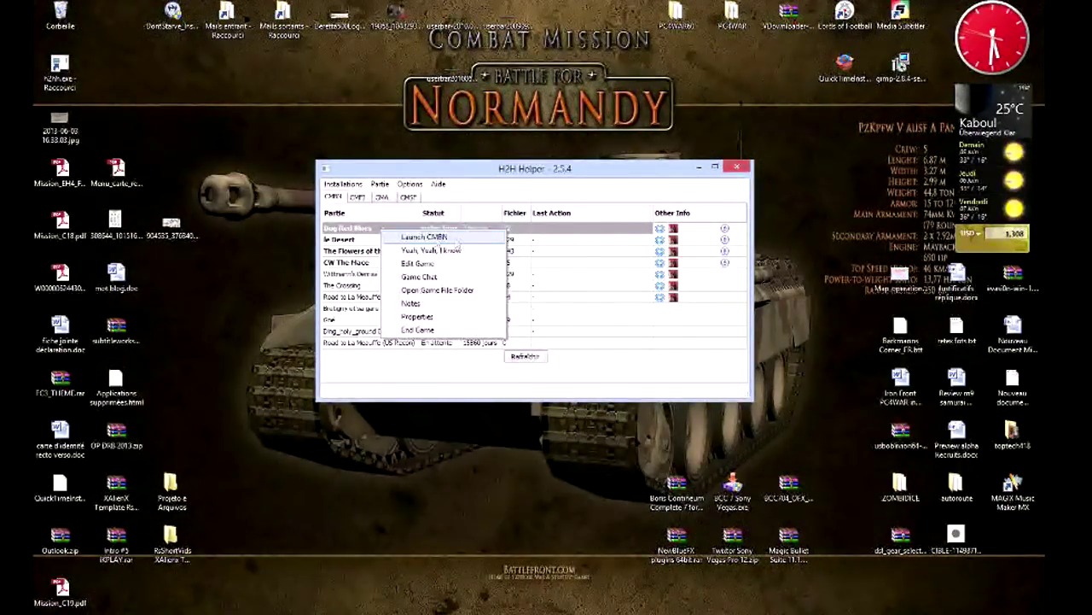
click(451, 240)
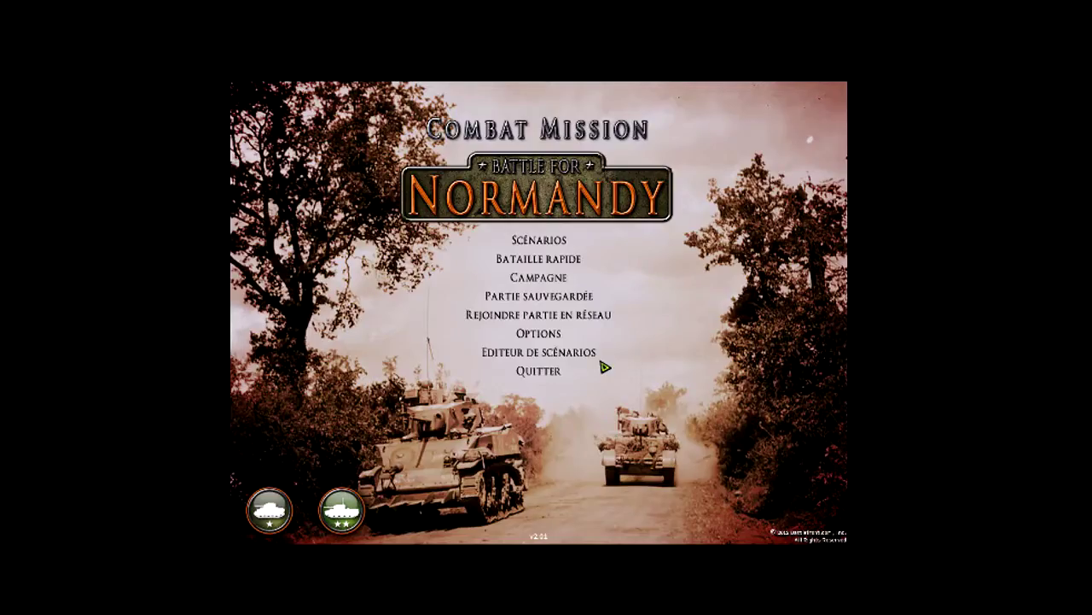
click(531, 373)
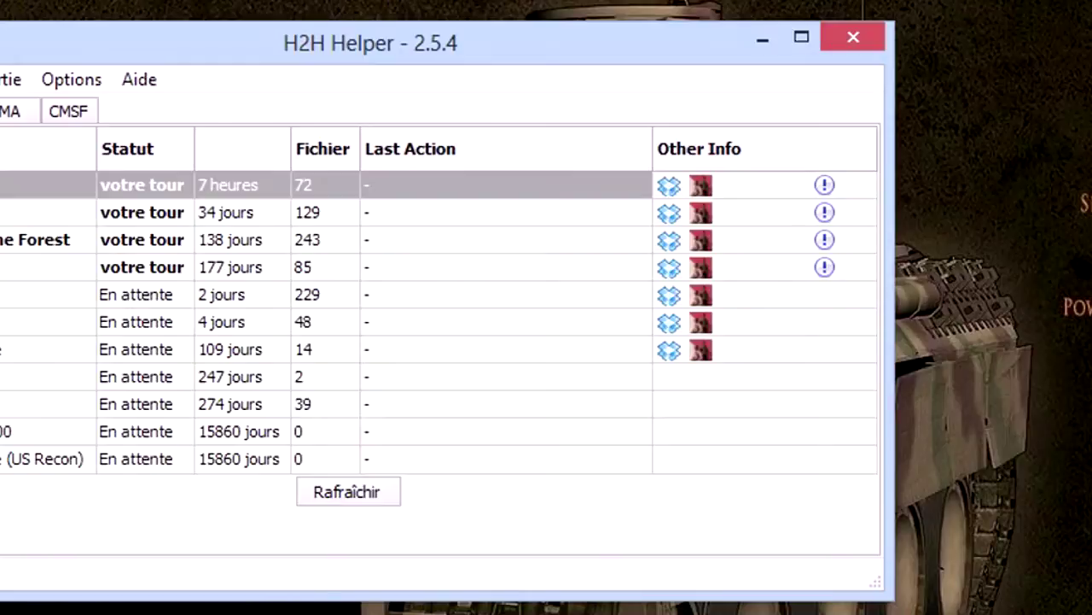
- Show the CMFI game list and start adding a new Combat Mission installation named cmfi, then cancel it
click(408, 197)
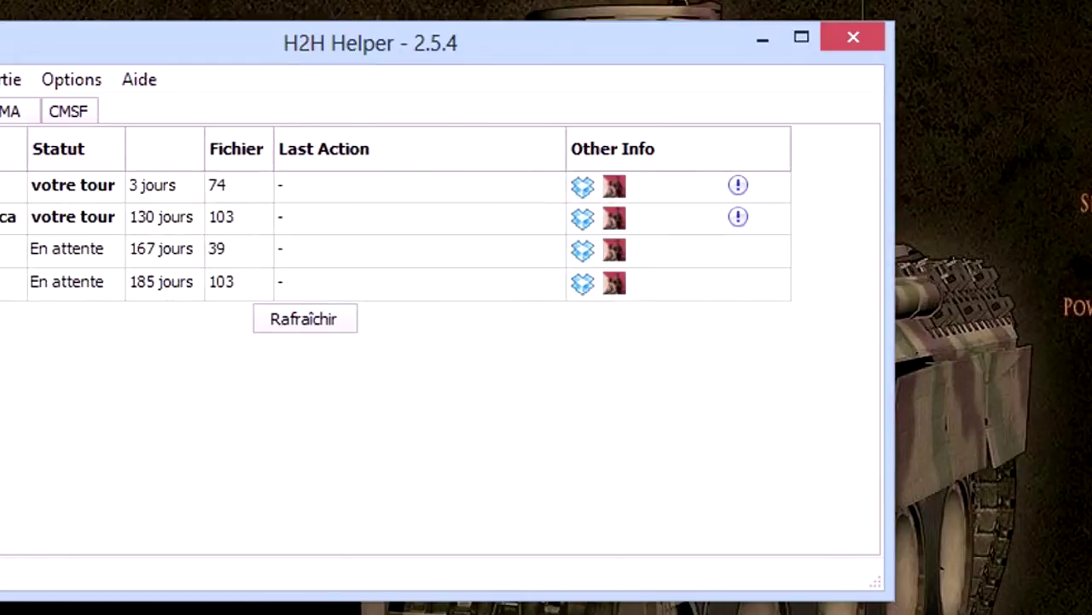
key(alt+p)
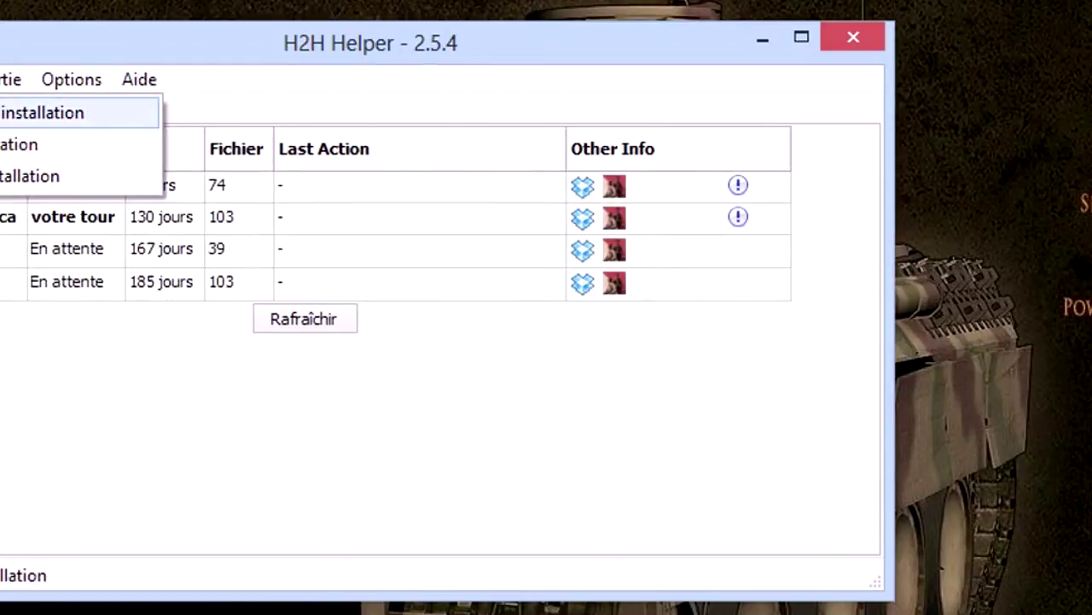
key(Return)
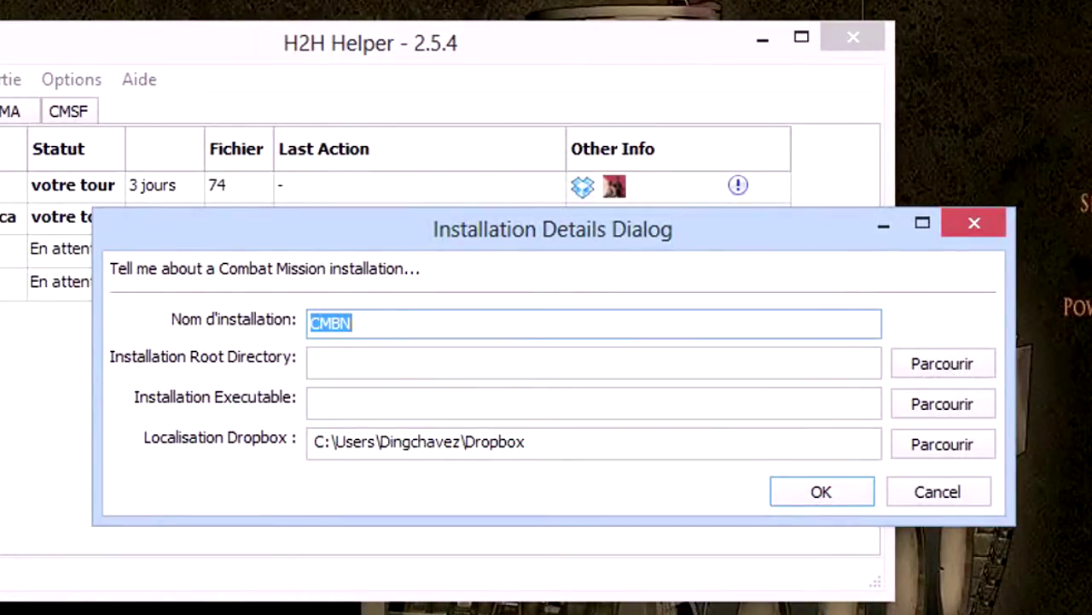
click(365, 319)
drag(365, 320, 297, 317)
text(cmfi)
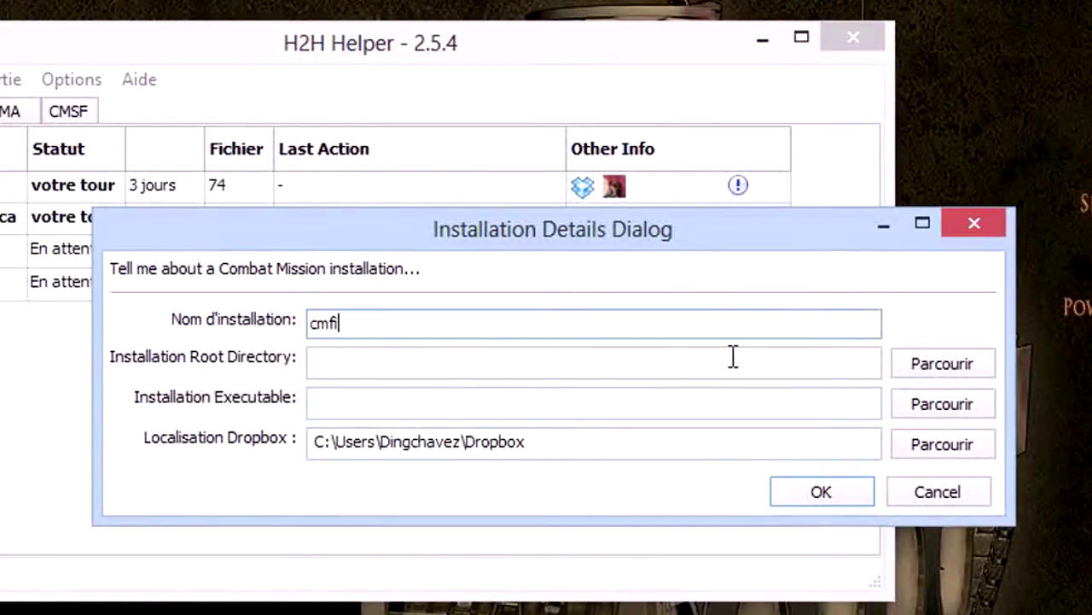
click(939, 495)
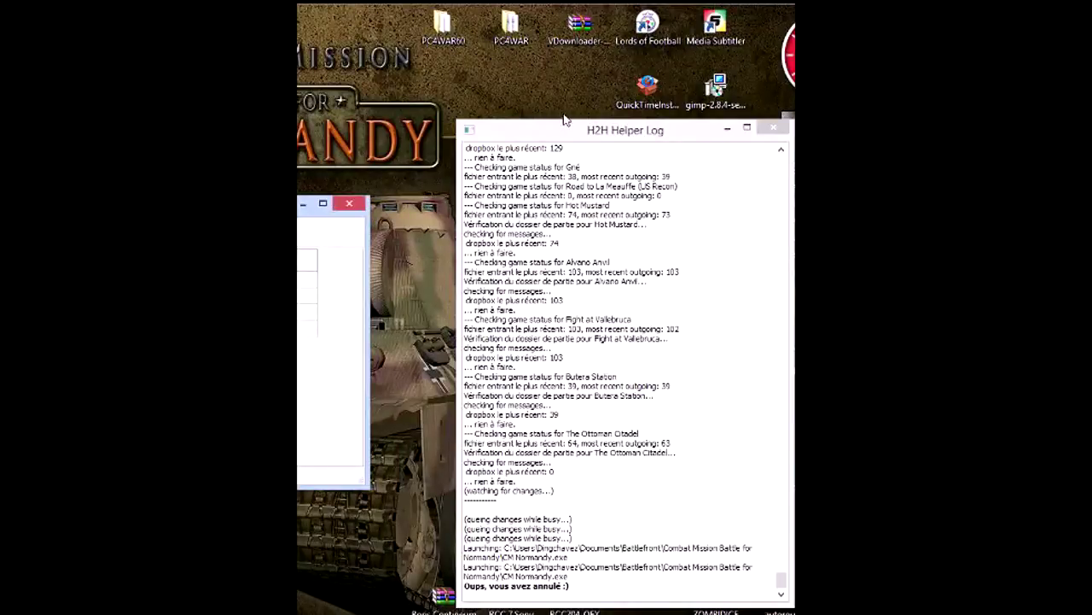
- Examine the H2H Helper Log from its first entries to the latest launch and cancellation lines, then close it
drag(558, 131, 476, 90)
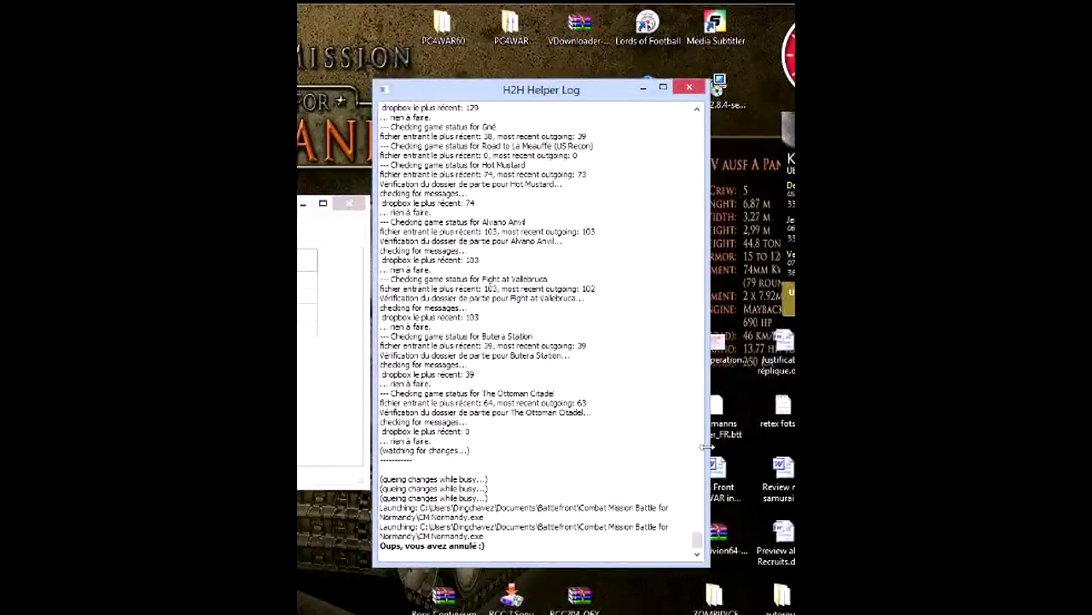
drag(697, 539, 700, 124)
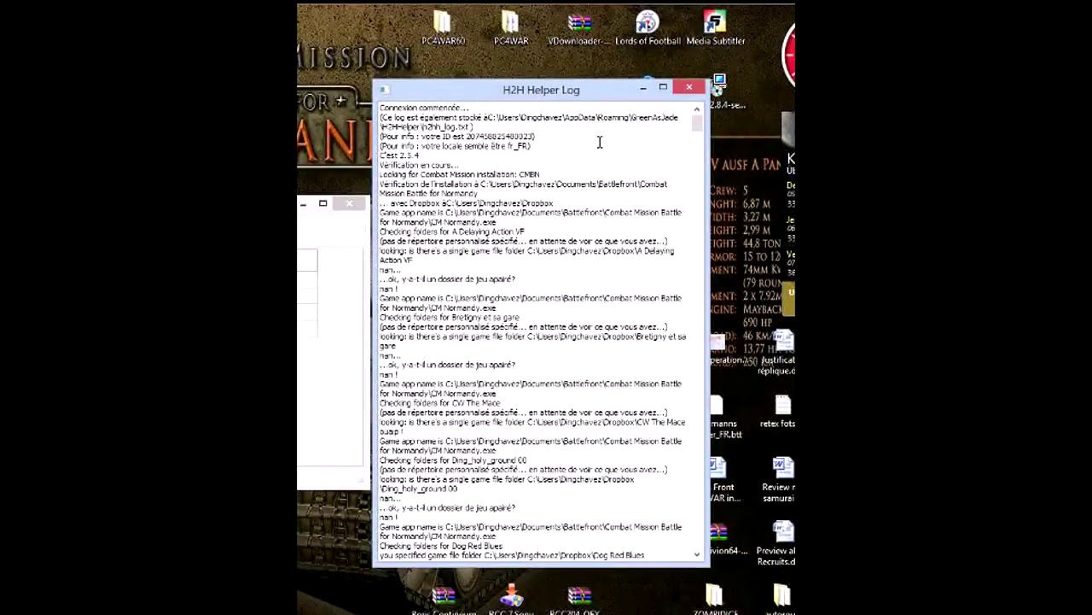
drag(698, 124, 696, 539)
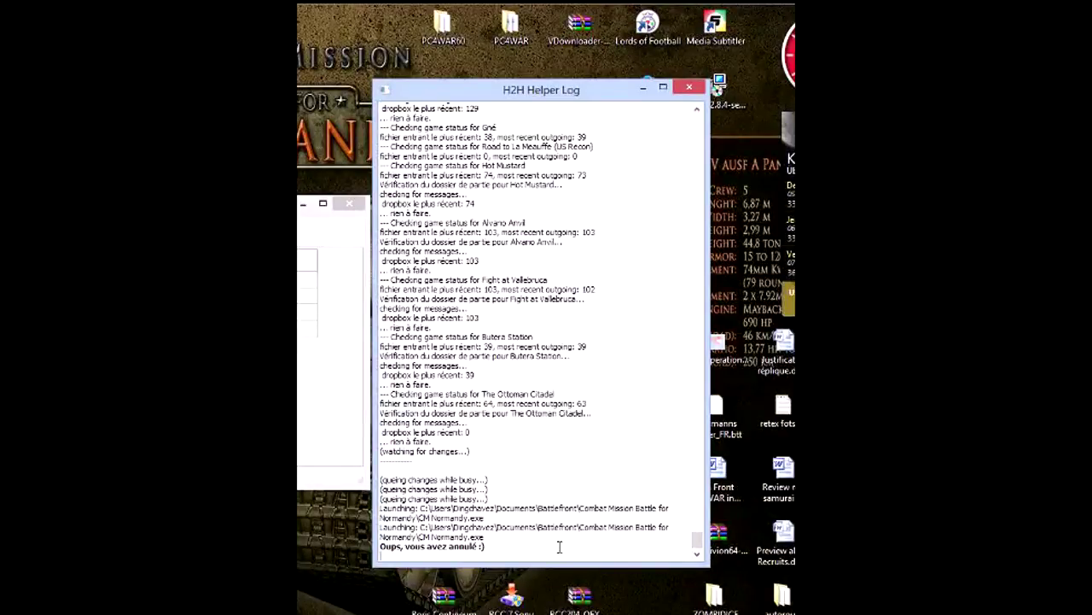
drag(495, 547, 381, 547)
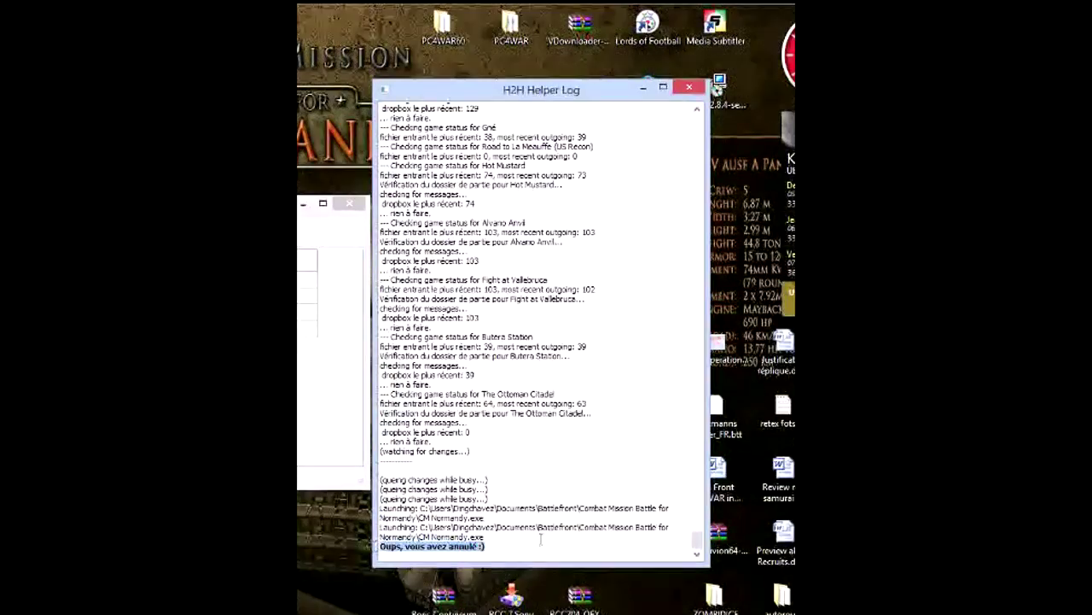
click(521, 475)
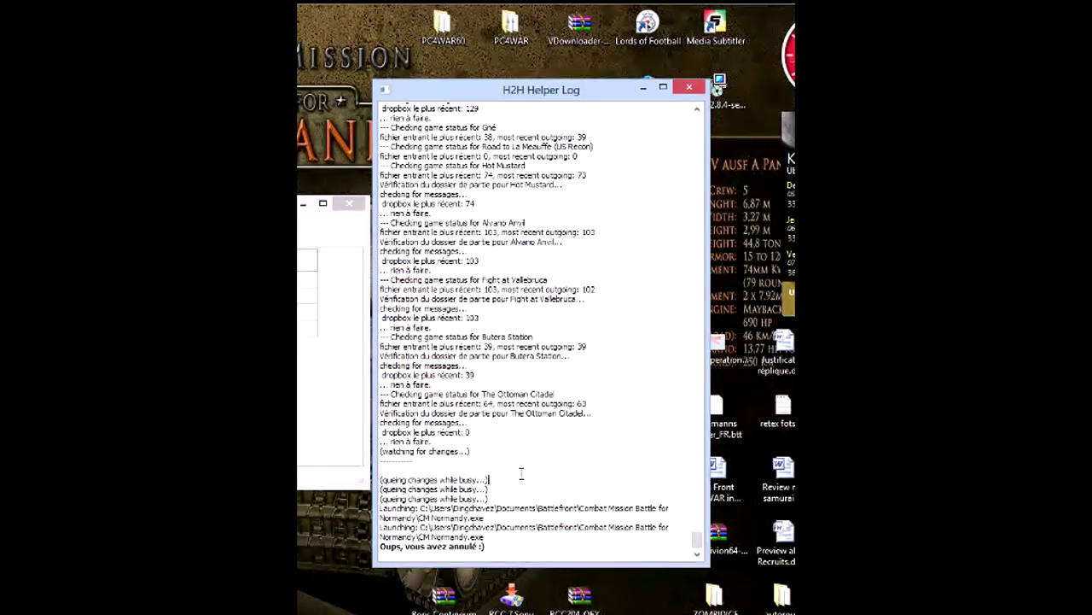
drag(494, 517, 397, 517)
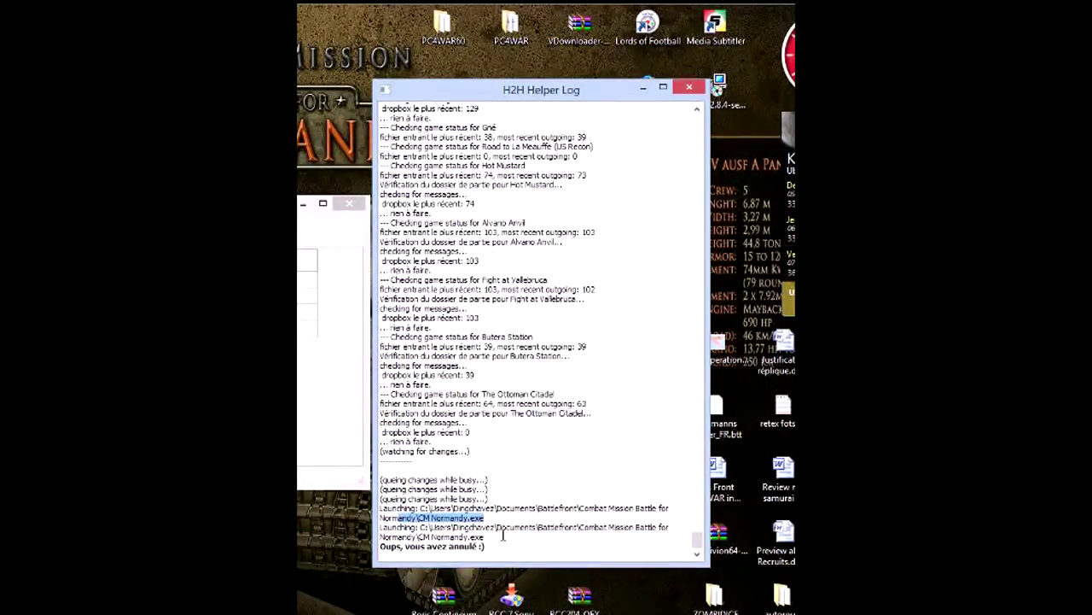
drag(502, 536, 418, 536)
click(493, 471)
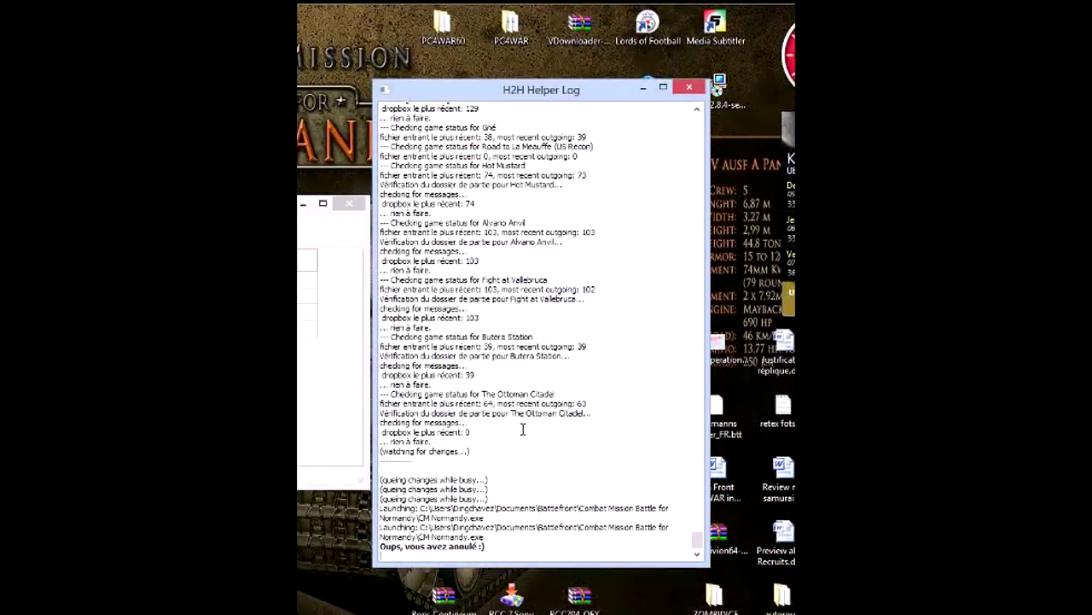
click(688, 89)
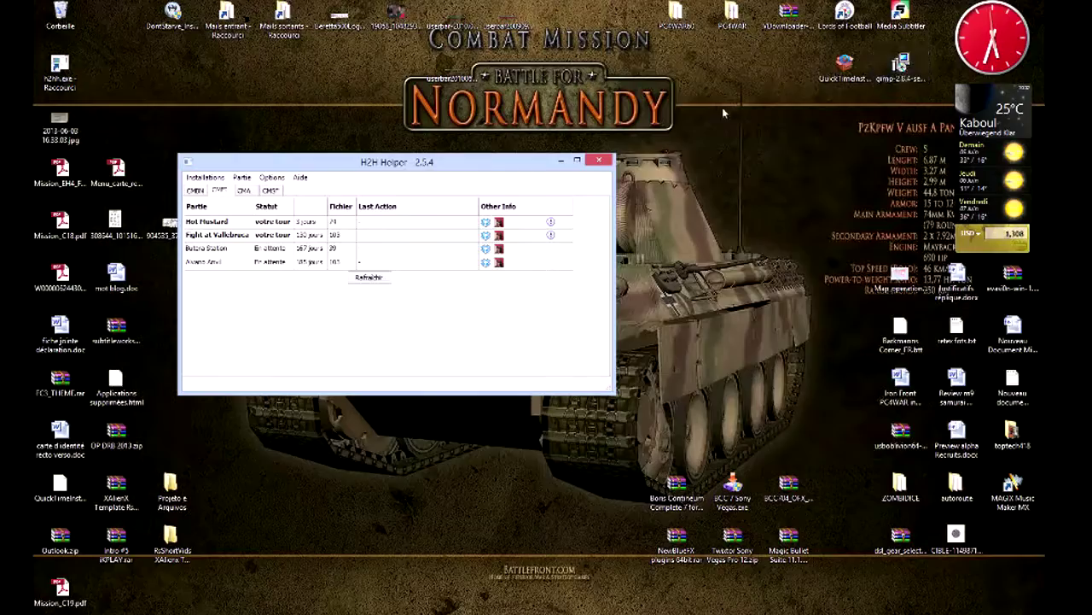
- Open the FogBugz bug report form for H2HH and examine its Area choices, keeping Code, and its title and description fields
click(300, 178)
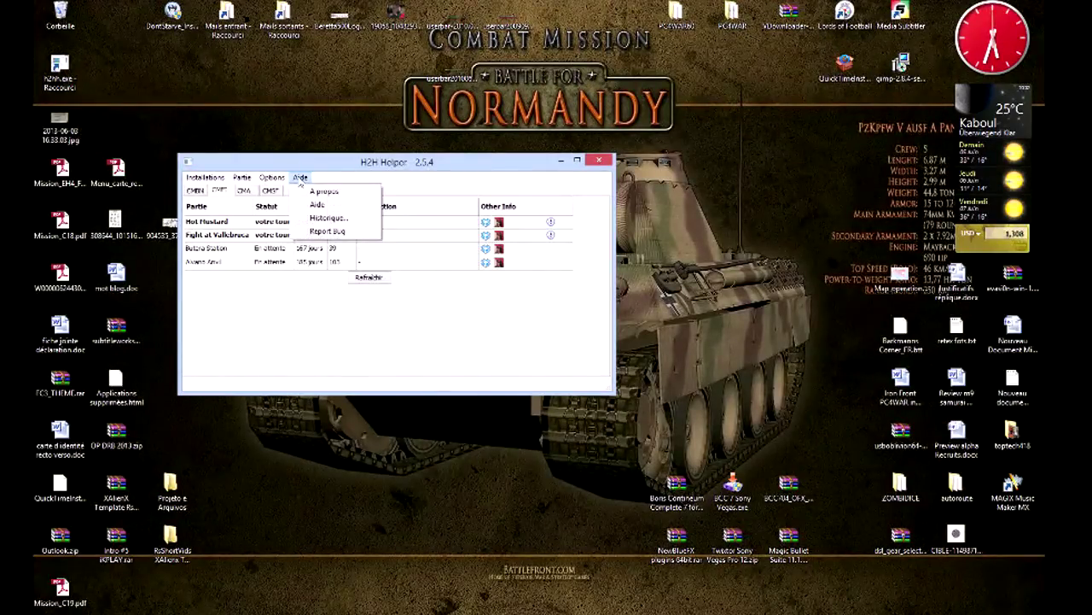
click(332, 232)
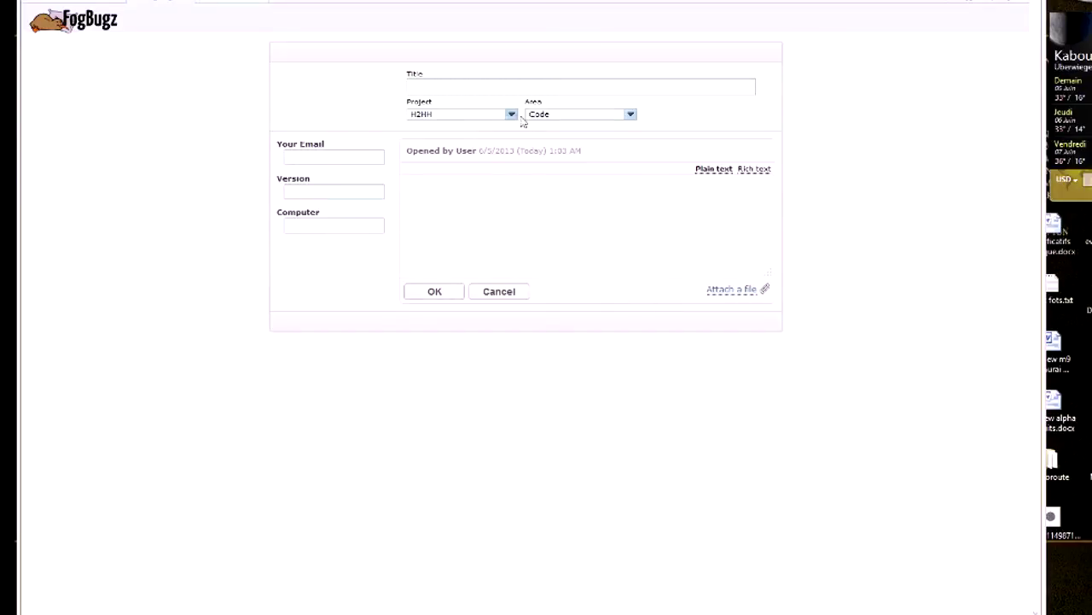
click(630, 114)
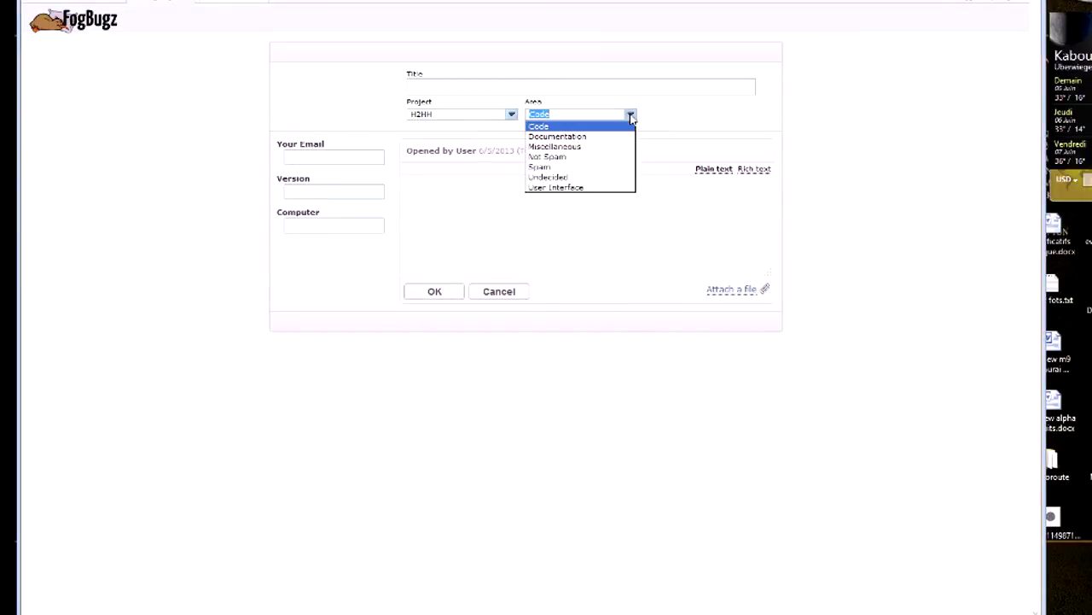
key(Down)
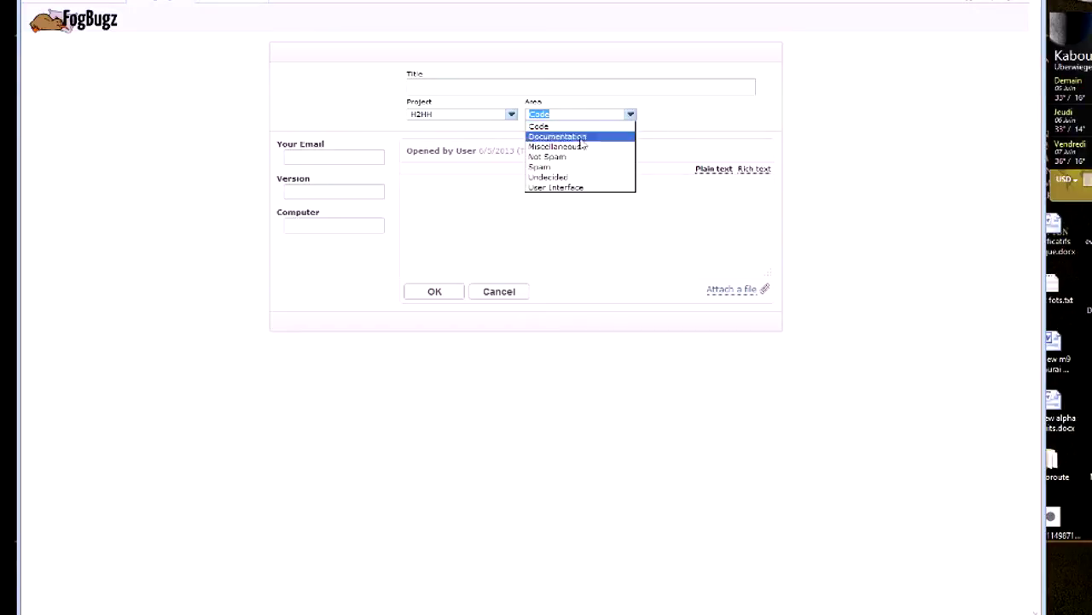
key(Down)
key(Up)
key(Up)
key(Return)
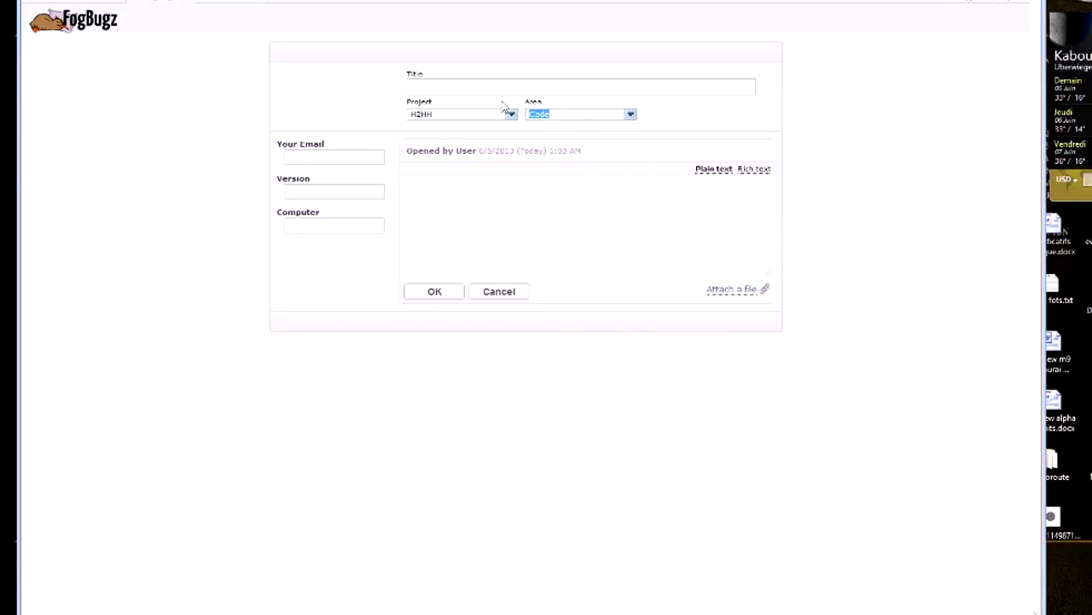
click(430, 85)
click(429, 194)
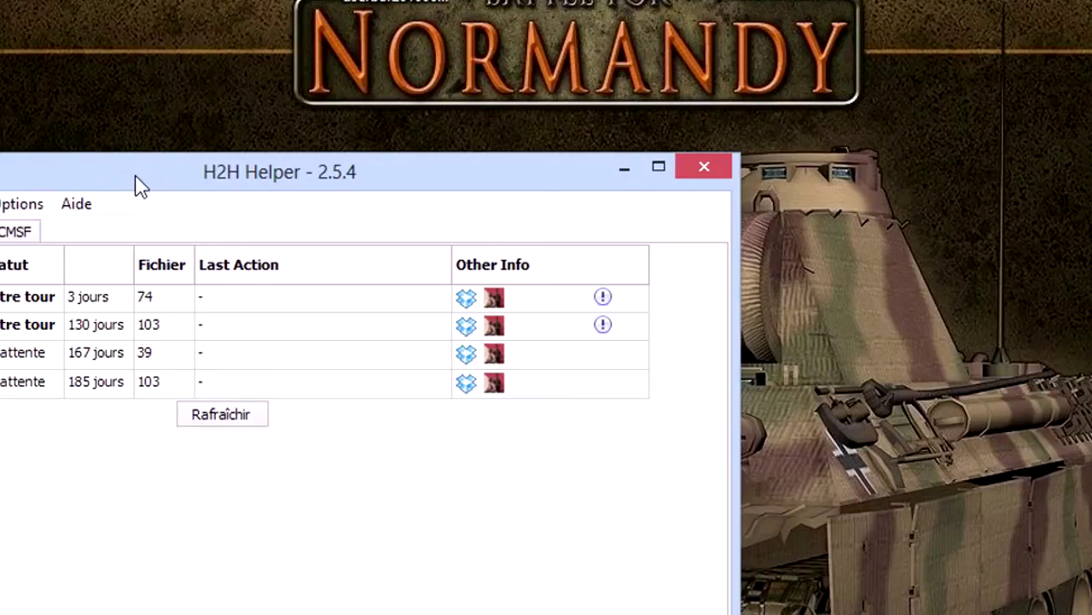
- Move the H2H Helper window higher on the desktop and examine its installation, game and option commands without changing any setting
click(26, 205)
click(26, 205)
key(alt+o)
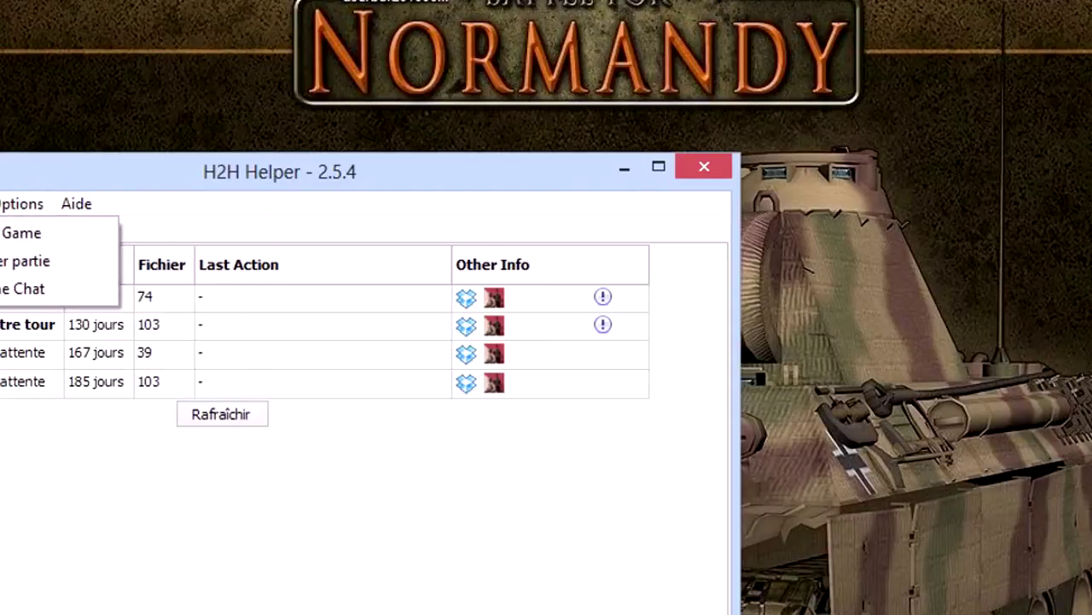
key(Left)
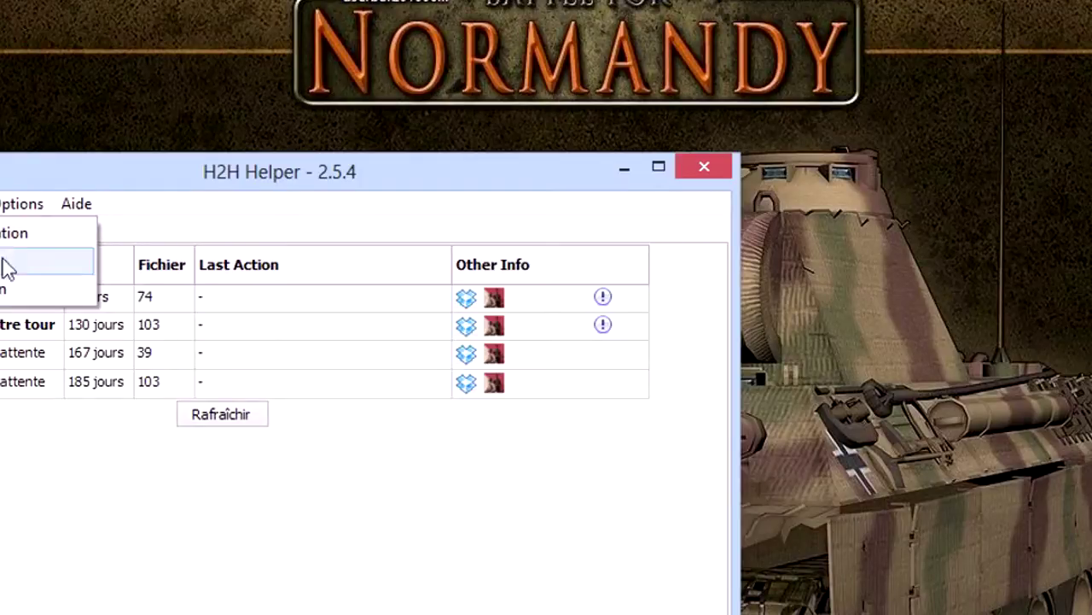
drag(165, 186, 398, 90)
click(100, 109)
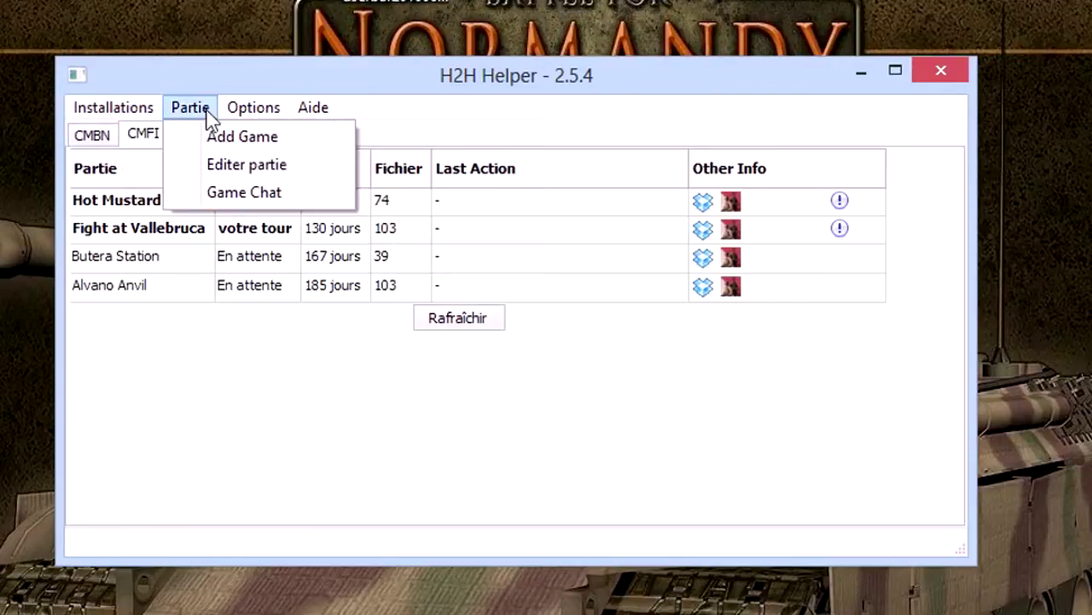
mouse_move(235, 115)
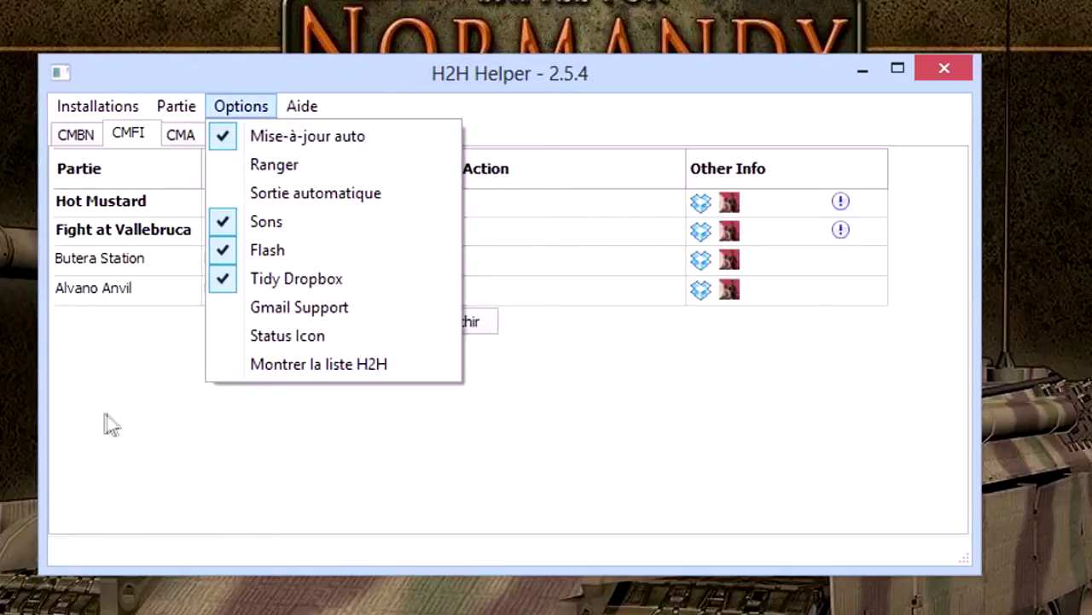
click(141, 414)
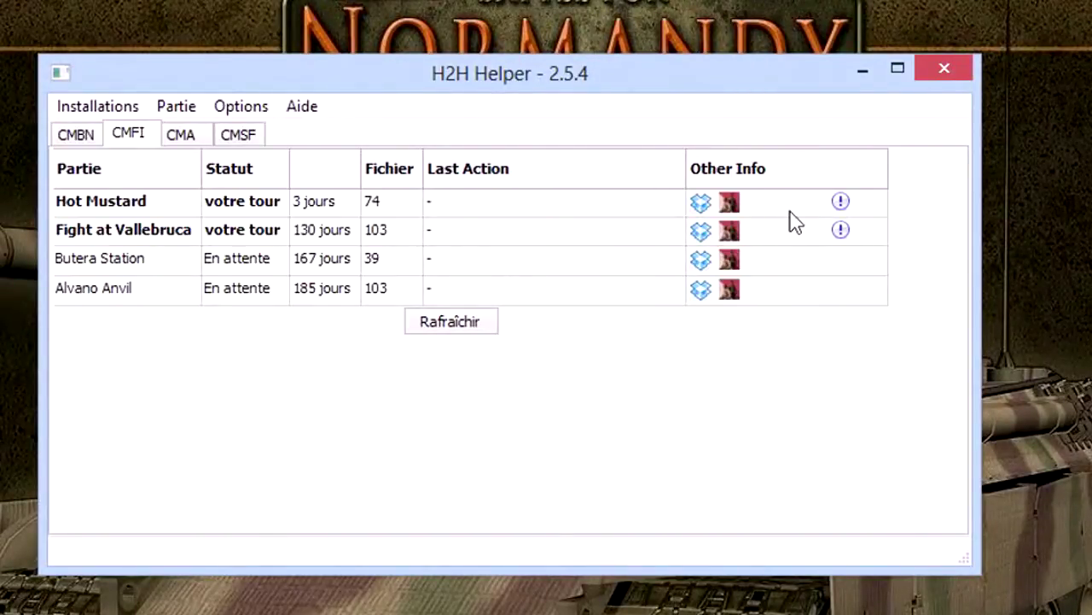
- Look over the program options down to Montrer la liste H2H, then show the CMBN game list
click(243, 108)
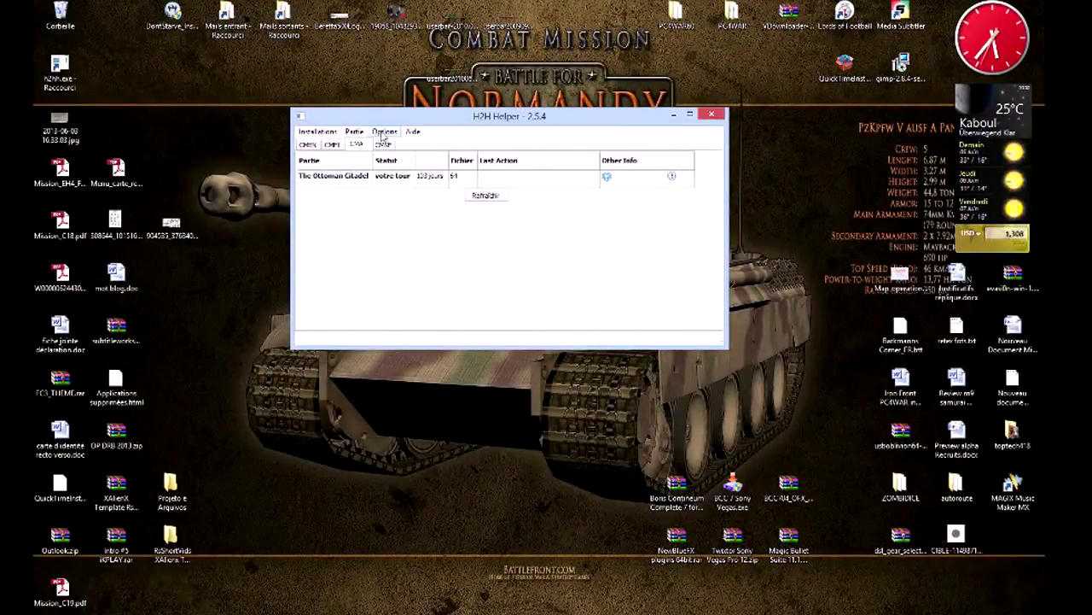
click(384, 132)
click(402, 253)
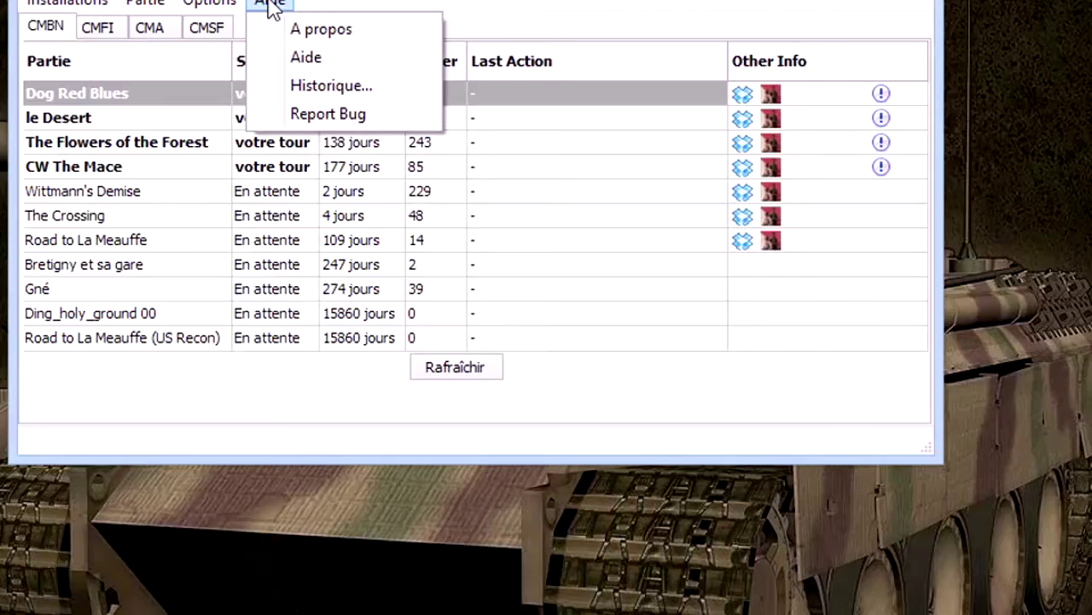
- View the program's About information, then read its version history and close it
click(339, 32)
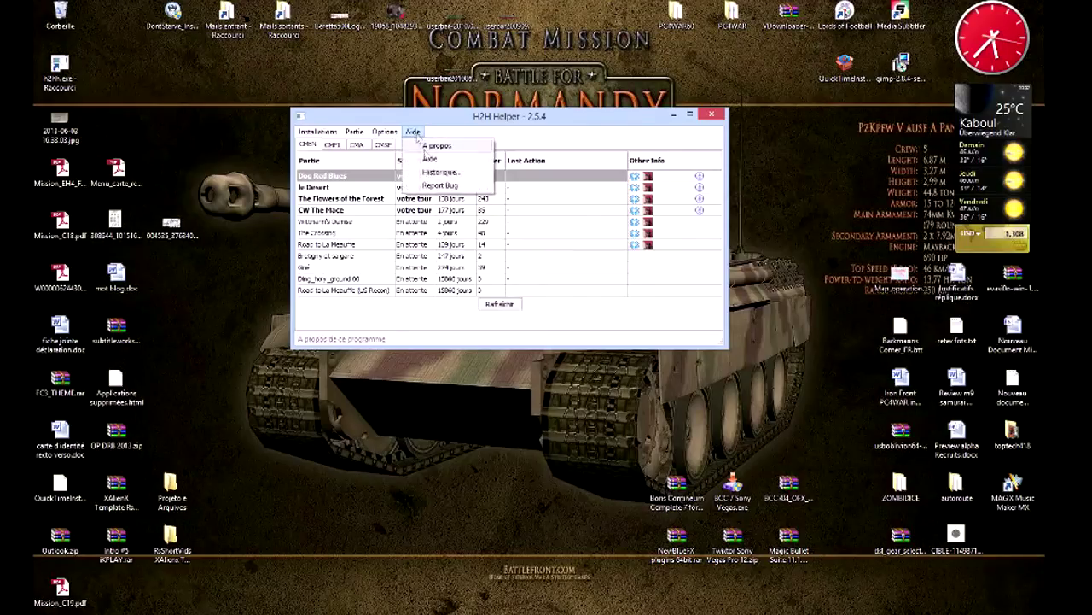
click(439, 171)
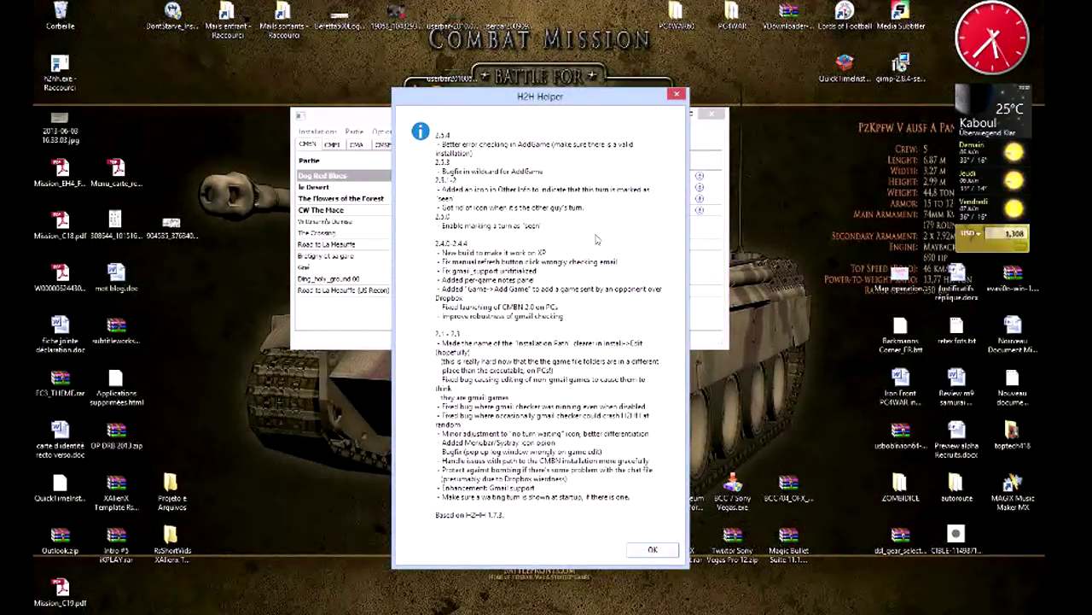
key(Return)
click(412, 131)
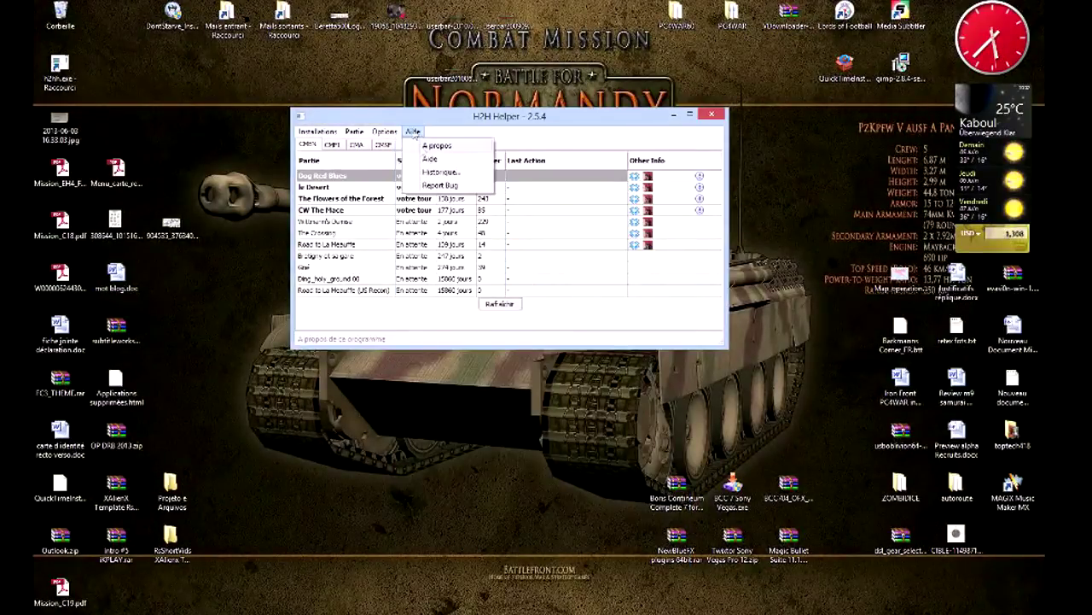
click(567, 110)
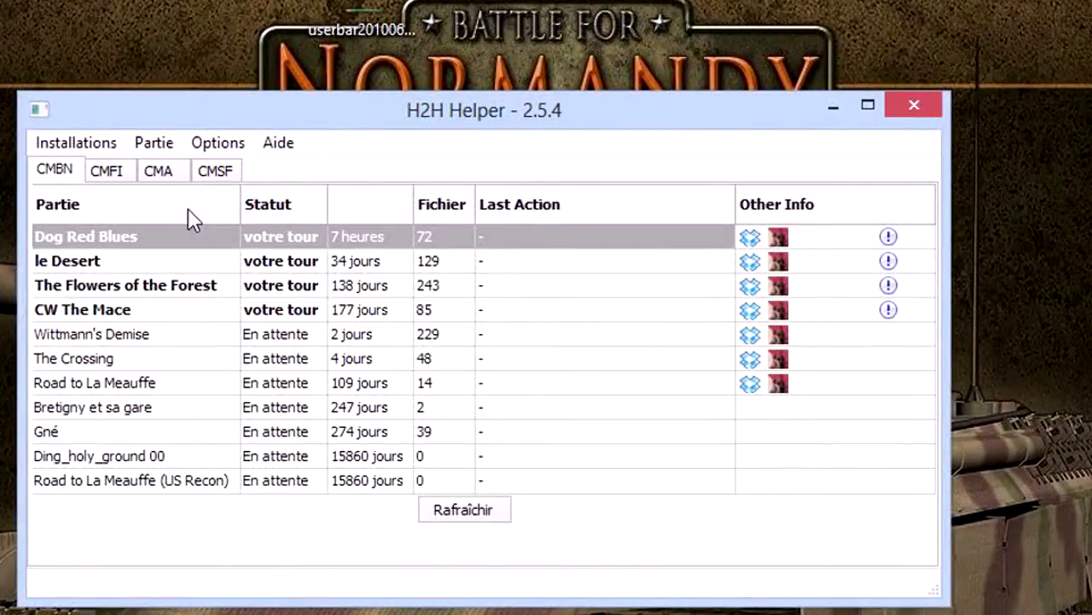
click(295, 150)
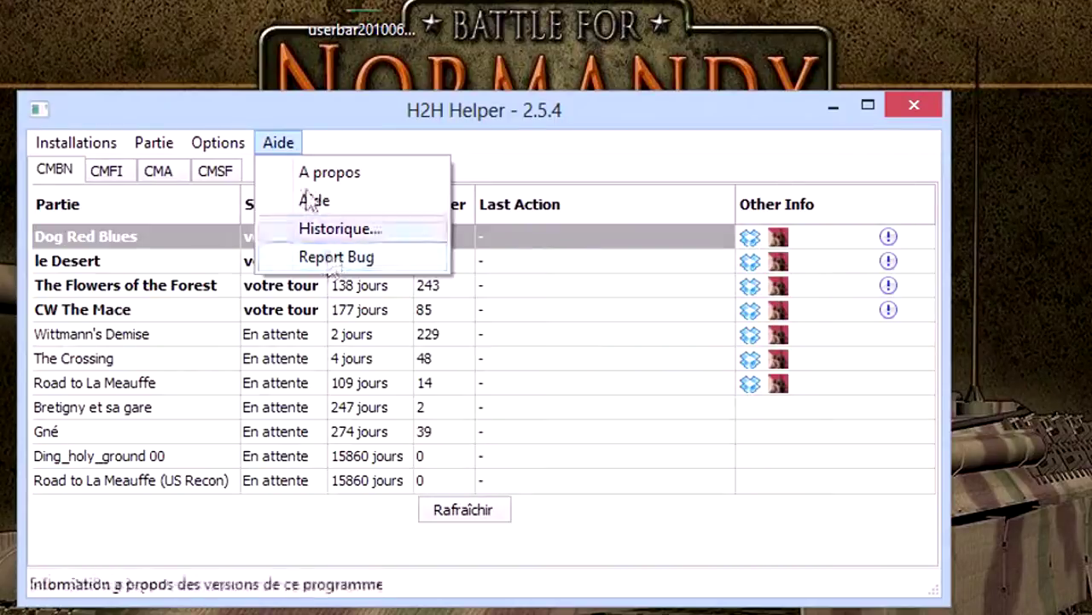
click(268, 117)
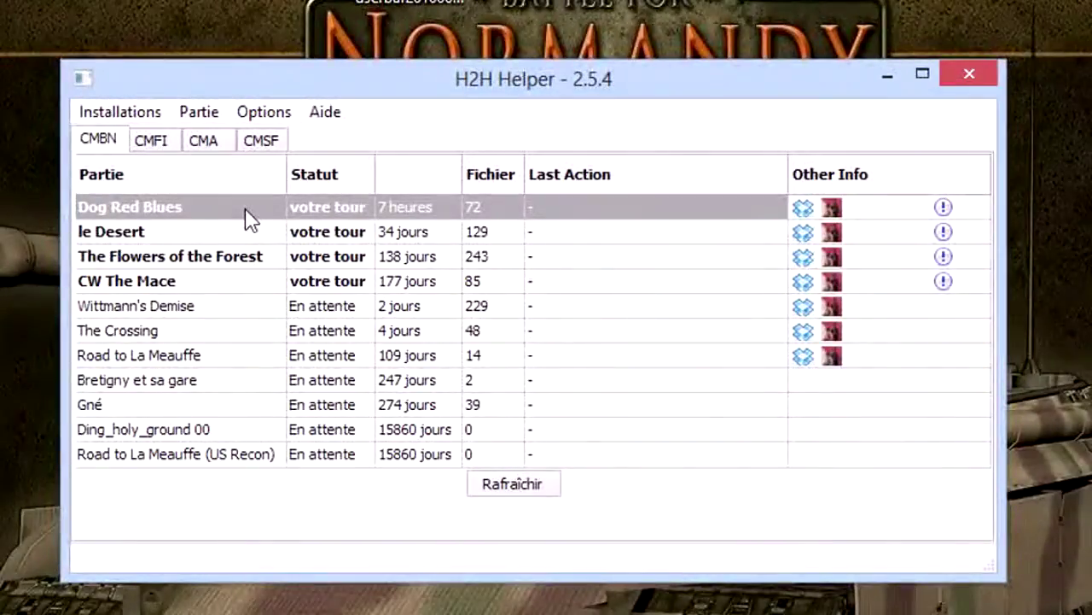
- Look through the CMFI and CMSF game lists, return to the CMBN list and close H2H Helper
click(161, 149)
click(259, 147)
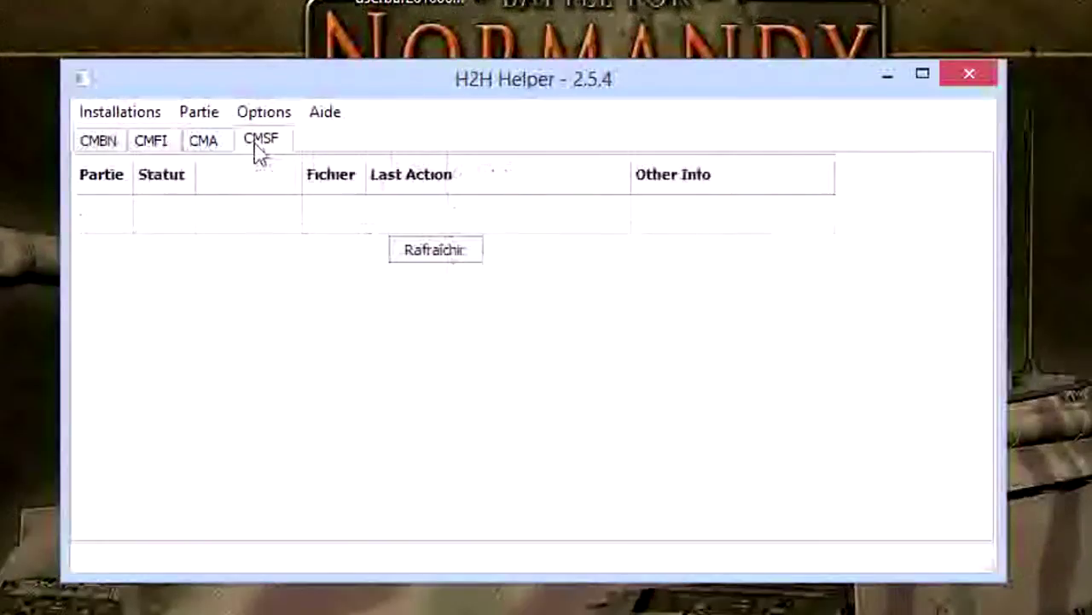
click(102, 141)
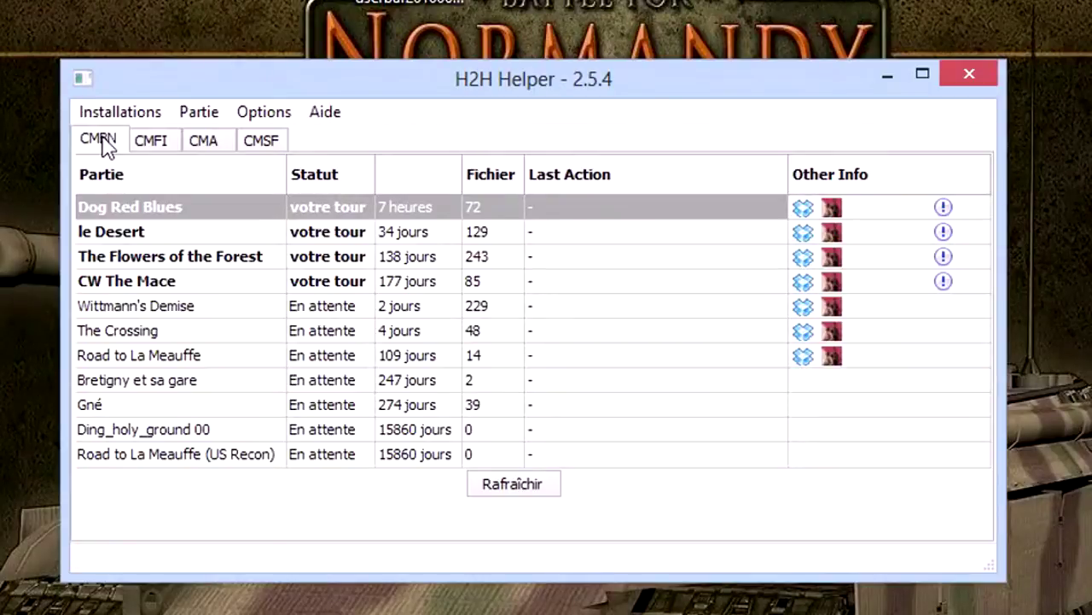
click(975, 75)
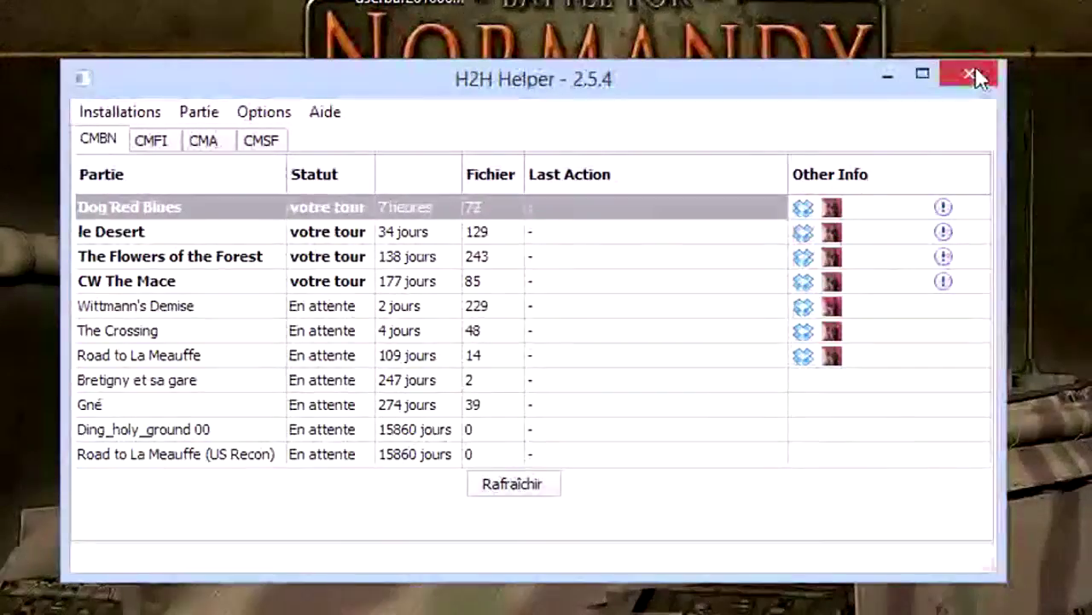